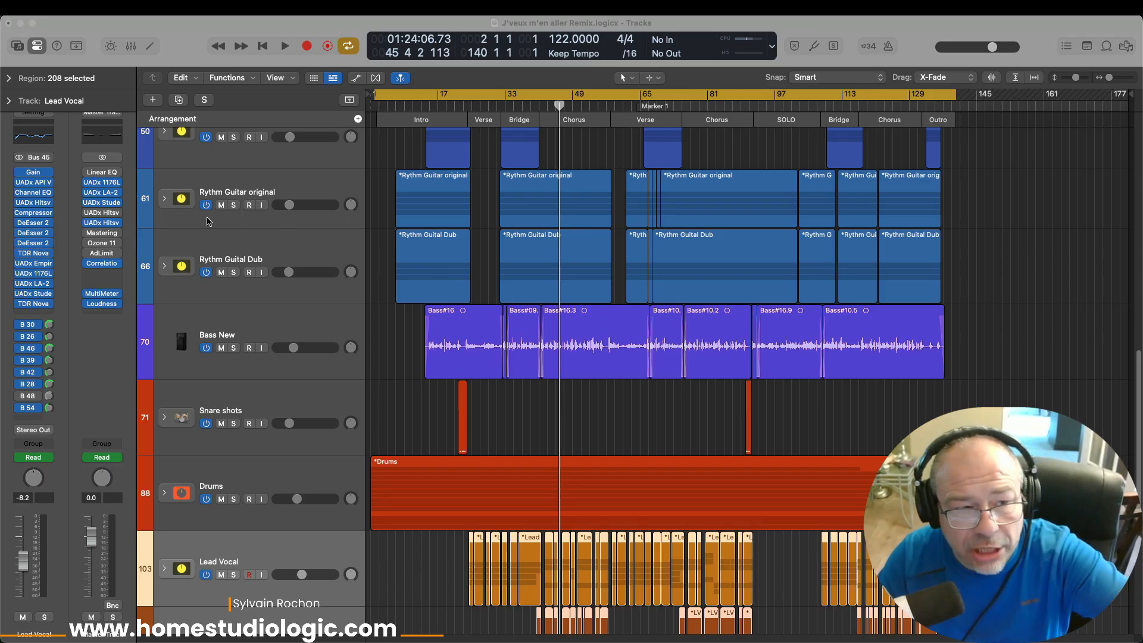
- Examine the individual guitar tracks inside the Rythm Guitar original and Rythm Guital Dub stacks, leaving both stacks collapsed
{"action": "left_click", "coordinate": [221, 188]}
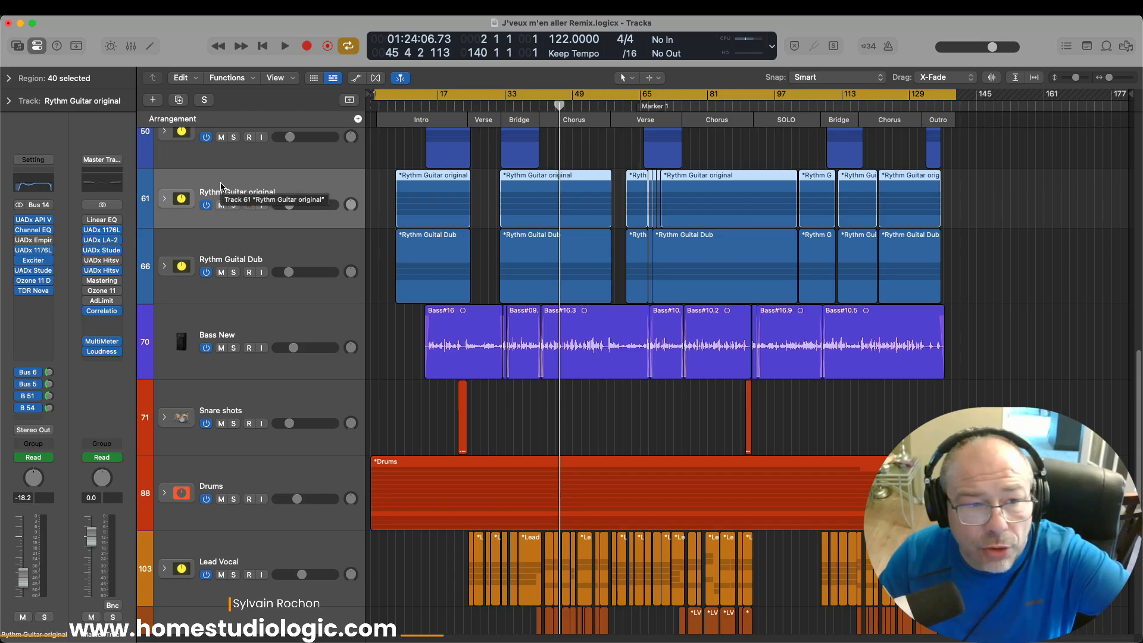
{"action": "left_click", "coordinate": [164, 199]}
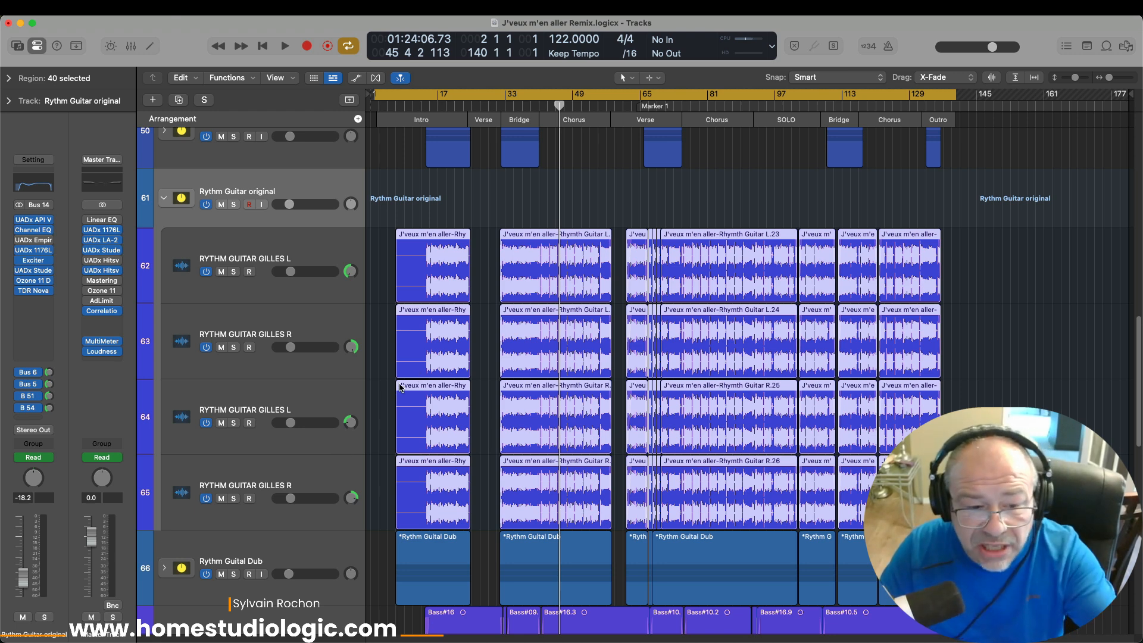
{"action": "scroll", "coordinate": [393, 399], "scroll_direction": "down", "scroll_amount": 3}
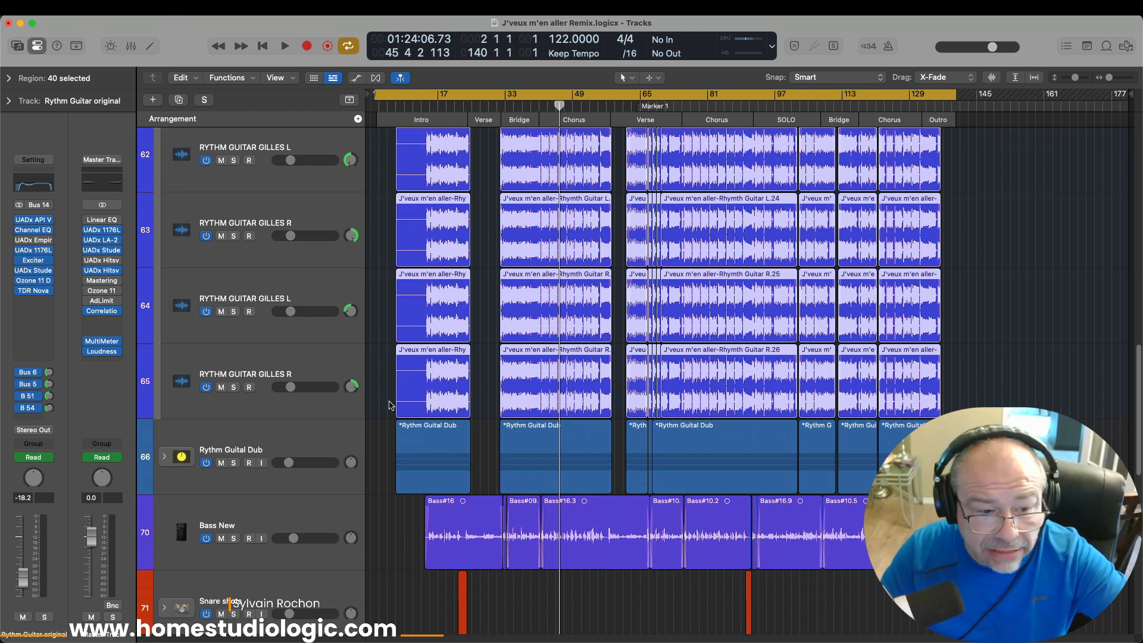
{"action": "left_click", "coordinate": [163, 448]}
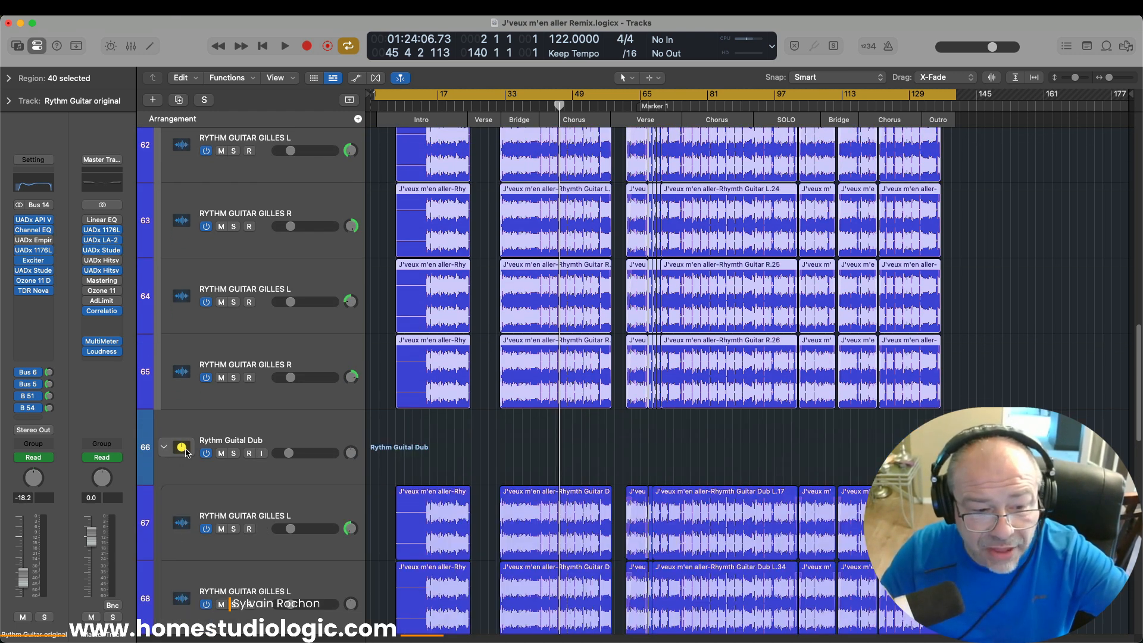
{"action": "scroll", "coordinate": [185, 452], "scroll_direction": "down", "scroll_amount": 4}
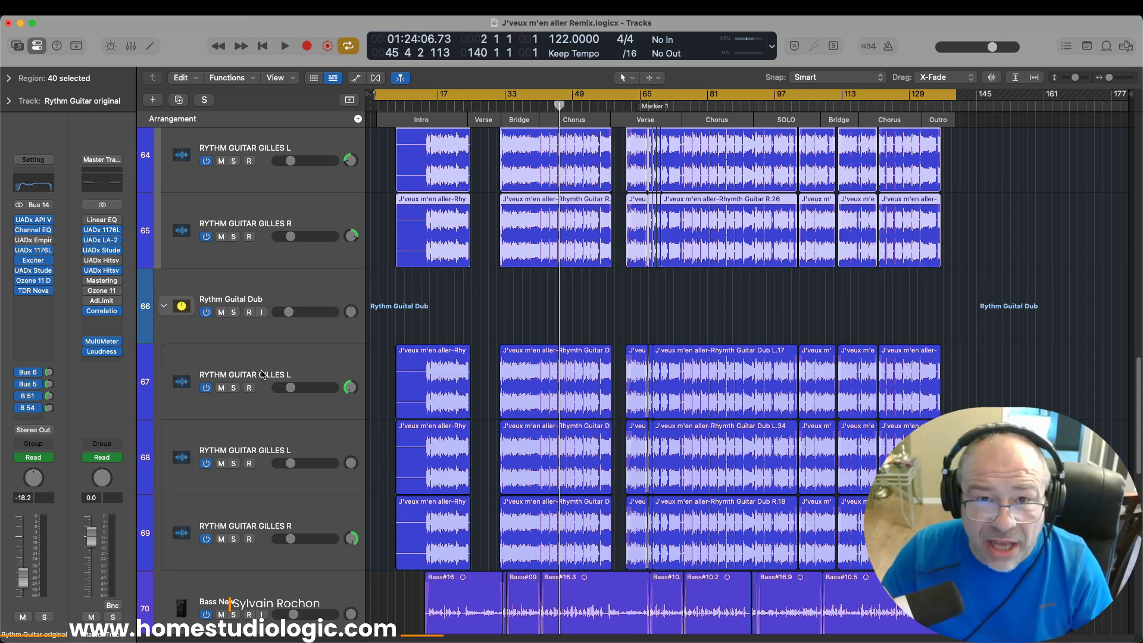
{"action": "left_click", "coordinate": [169, 307]}
{"action": "scroll", "coordinate": [206, 323], "scroll_direction": "up", "scroll_amount": 10}
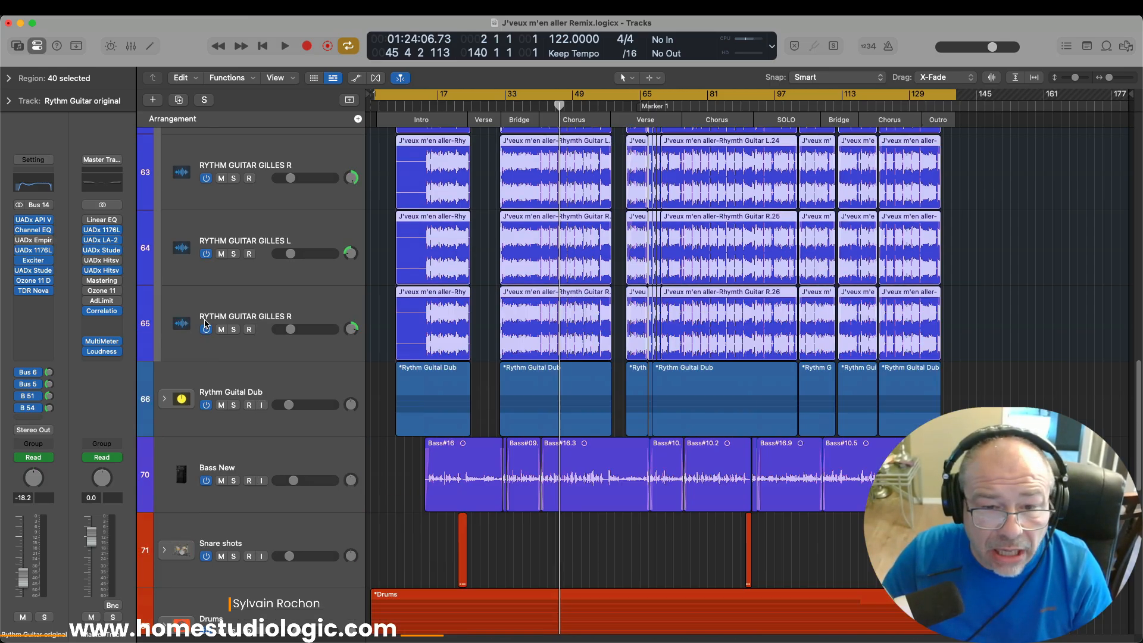
{"action": "scroll", "coordinate": [206, 324], "scroll_direction": "down", "scroll_amount": 2}
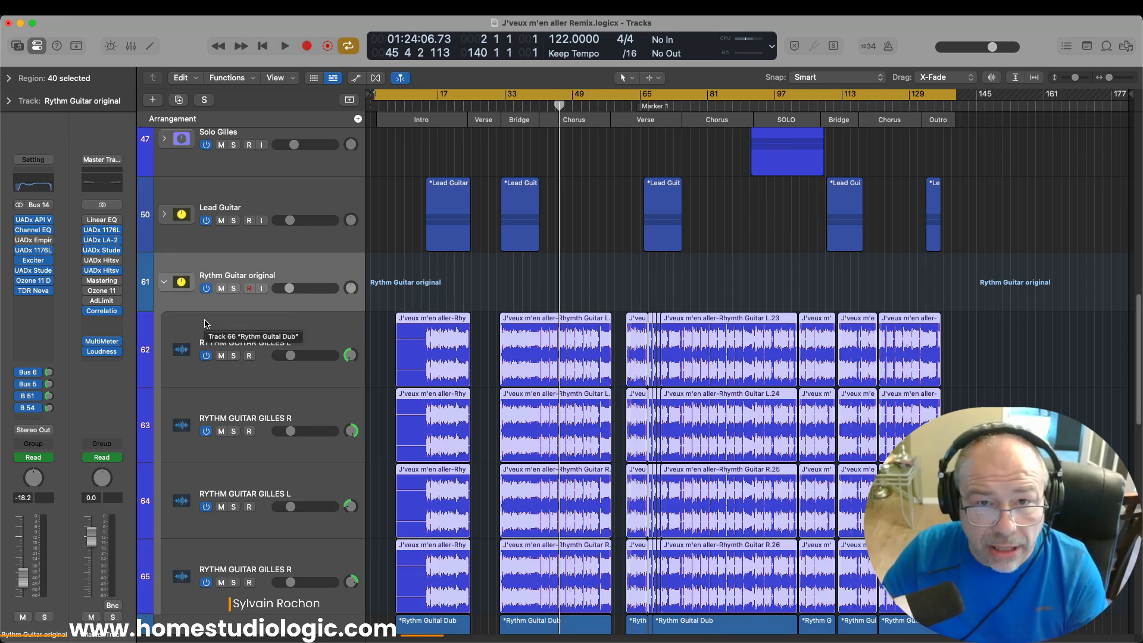
{"action": "left_click", "coordinate": [165, 283]}
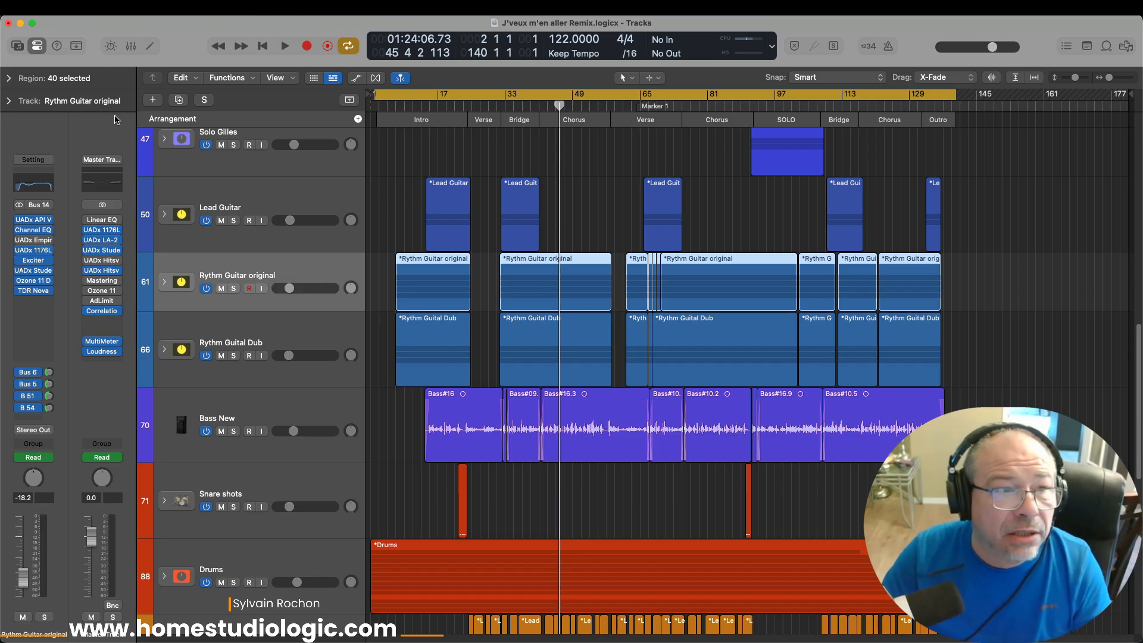
- Switch to the project alternative "J'veux m'en aller video GTR stereo" without saving the current changes
{"action": "left_click", "coordinate": [90, 7]}
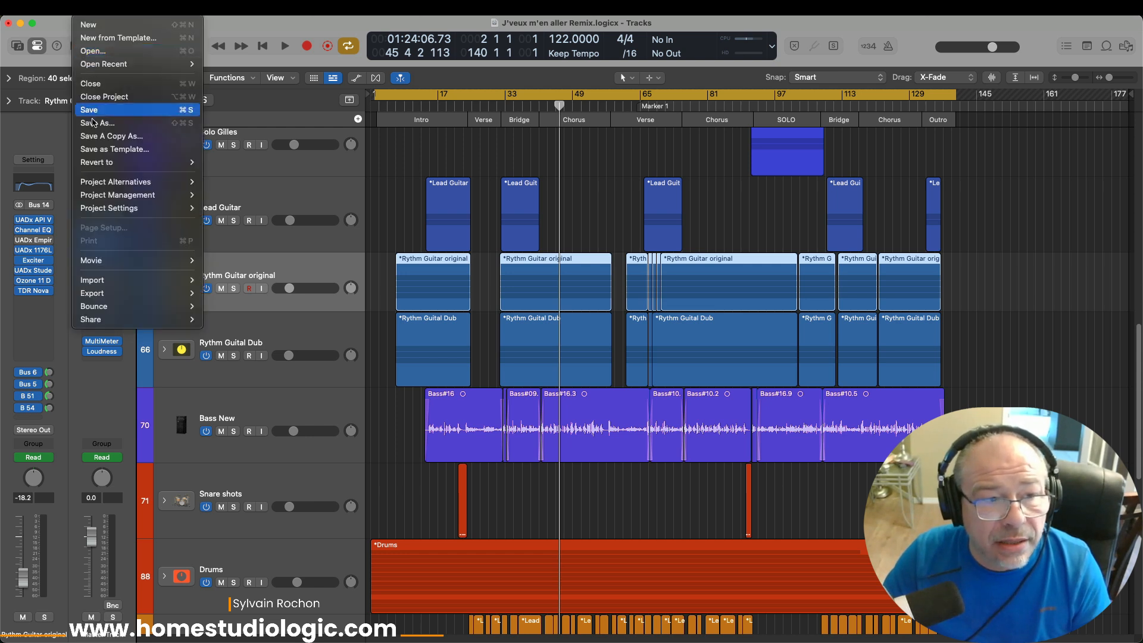
{"action": "mouse_move", "coordinate": [93, 181]}
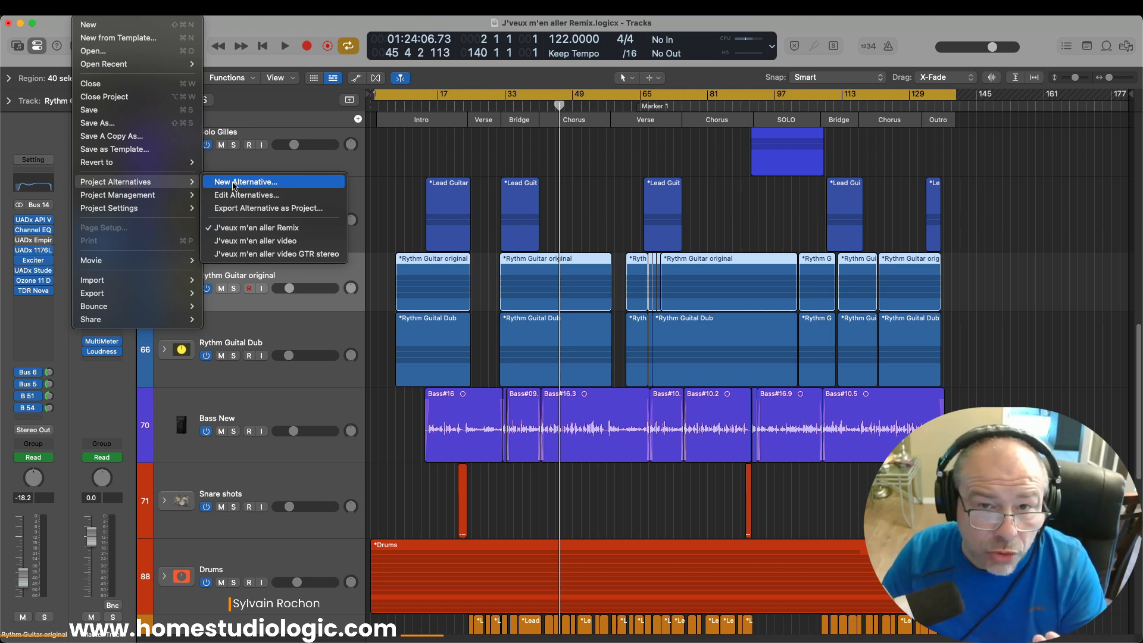
{"action": "left_click", "coordinate": [244, 254]}
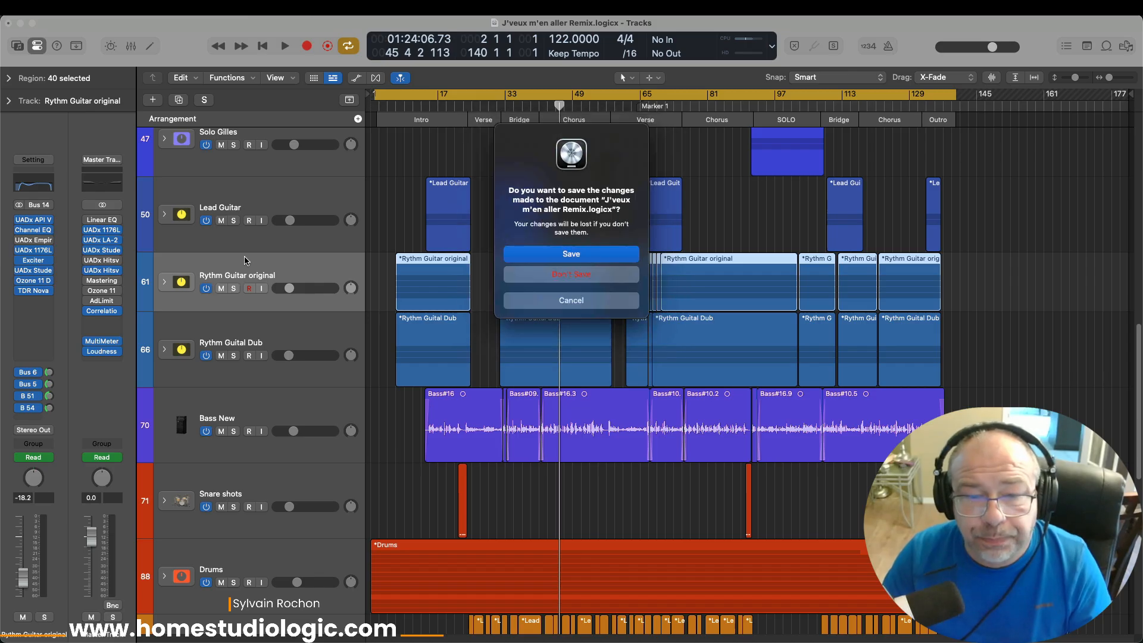
{"action": "left_click", "coordinate": [548, 276]}
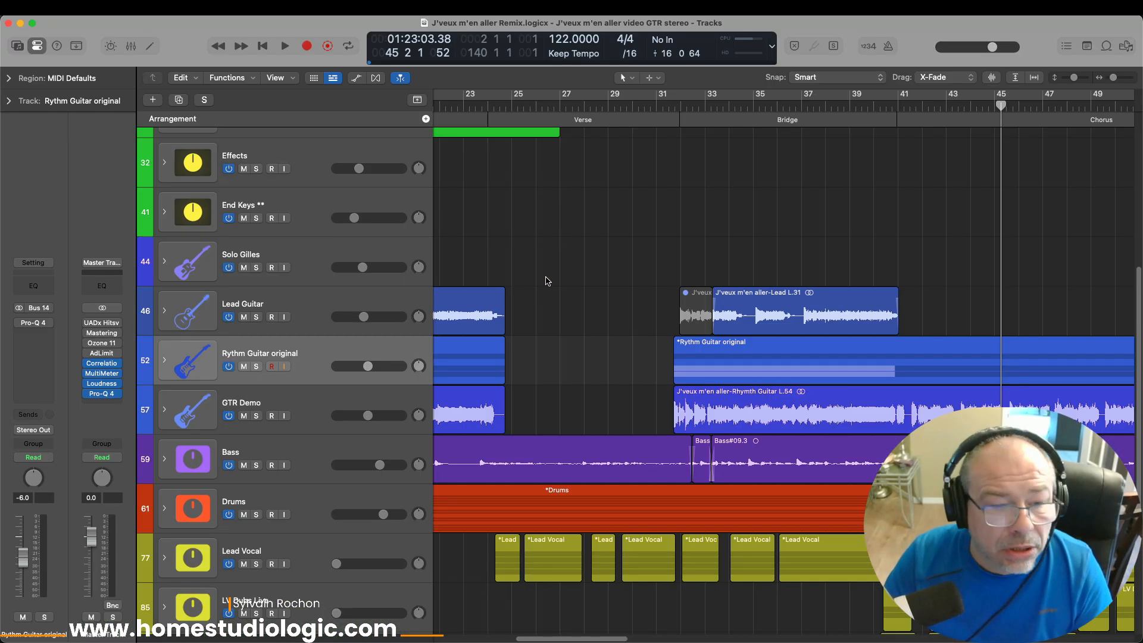
- Mute the Rythm Guitar original stack, and expand the GTR Demo stack to select its single guitar track
{"action": "left_click", "coordinate": [243, 366]}
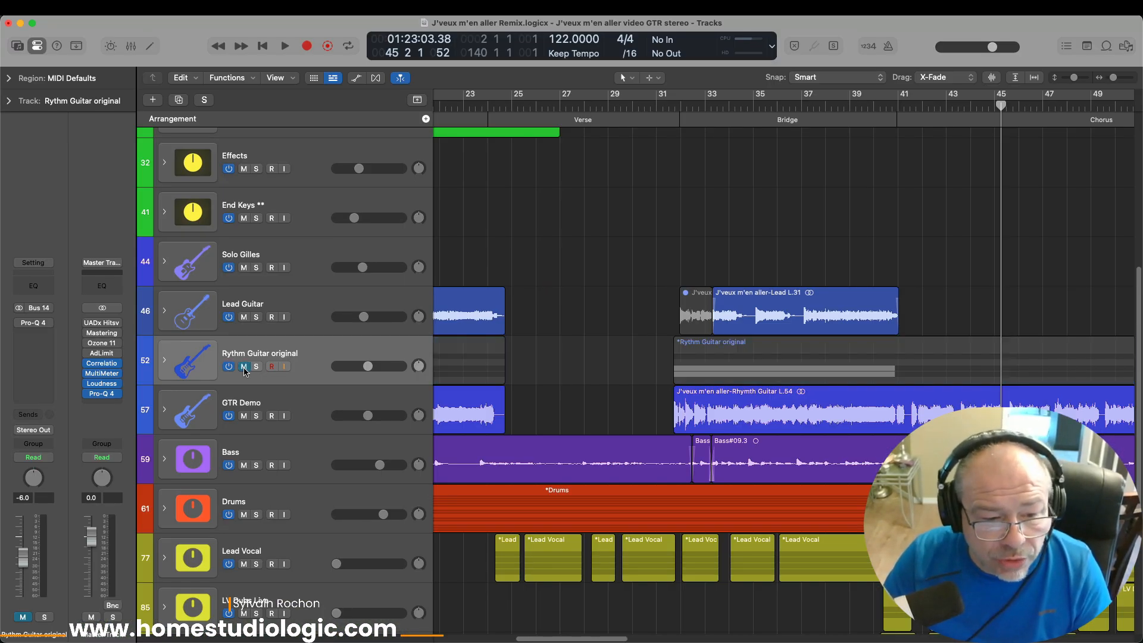
{"action": "scroll", "coordinate": [246, 372], "scroll_direction": "down", "scroll_amount": 2}
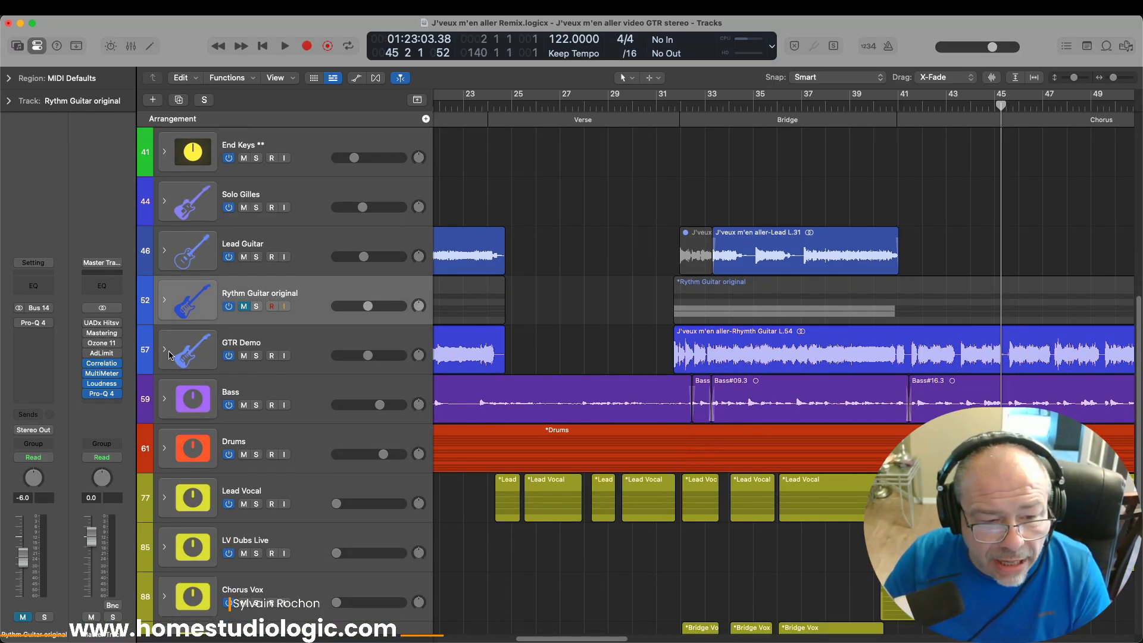
{"action": "left_click", "coordinate": [165, 352]}
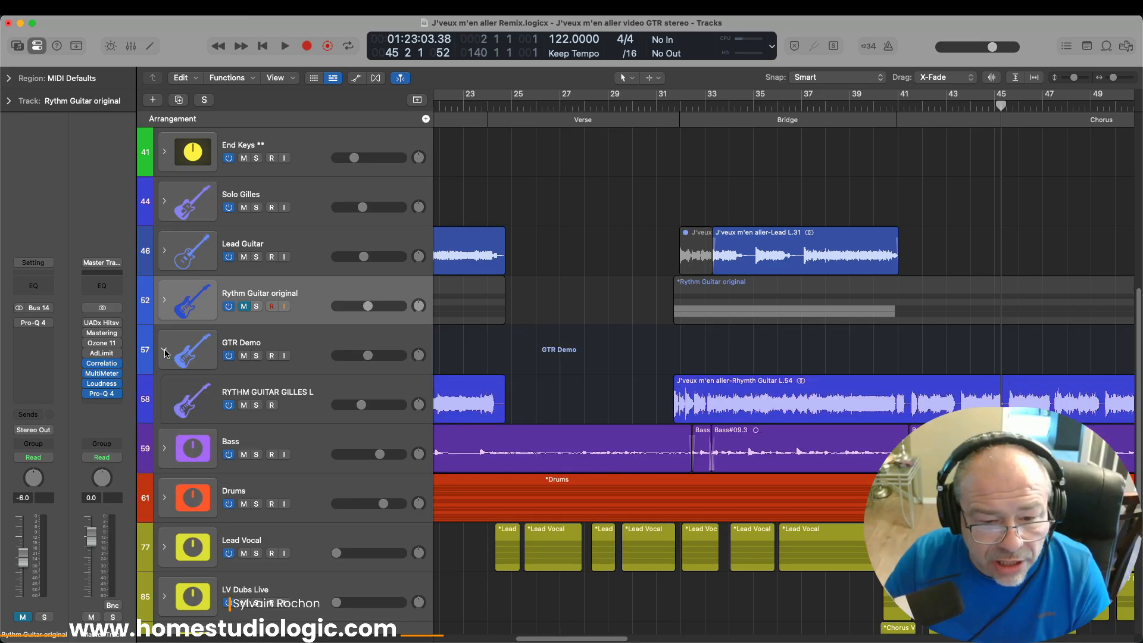
{"action": "left_click", "coordinate": [270, 392]}
{"action": "scroll", "coordinate": [314, 381], "scroll_direction": "down", "scroll_amount": 3}
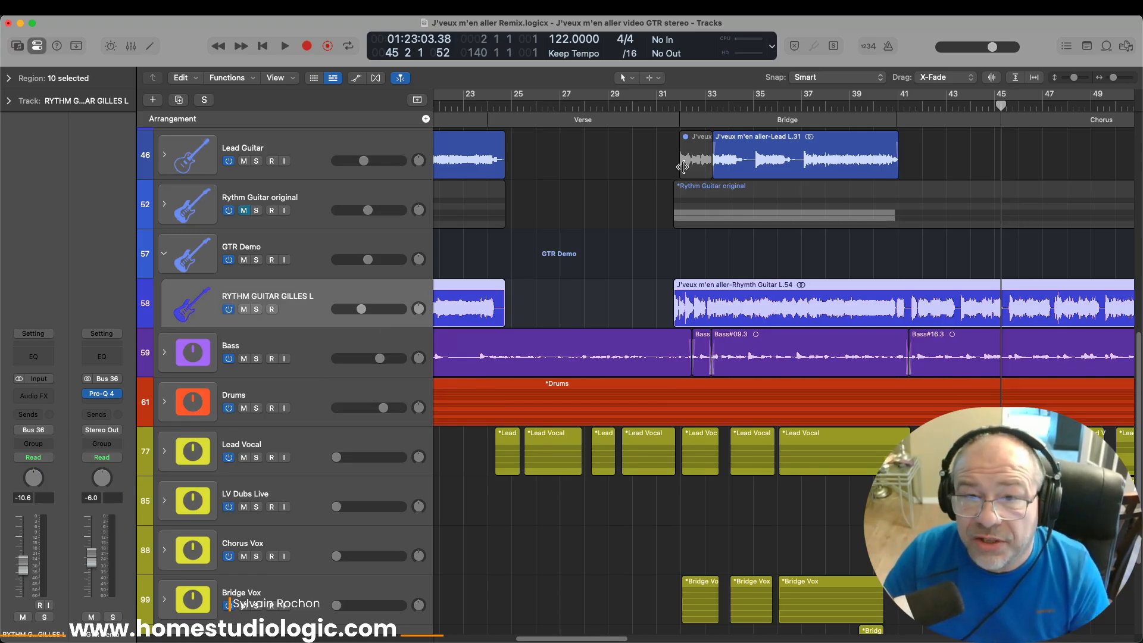
- Play the song from just after bar 31 to hear the mono demo guitar through the bridge, stopping around bar 46
{"action": "left_click", "coordinate": [672, 108]}
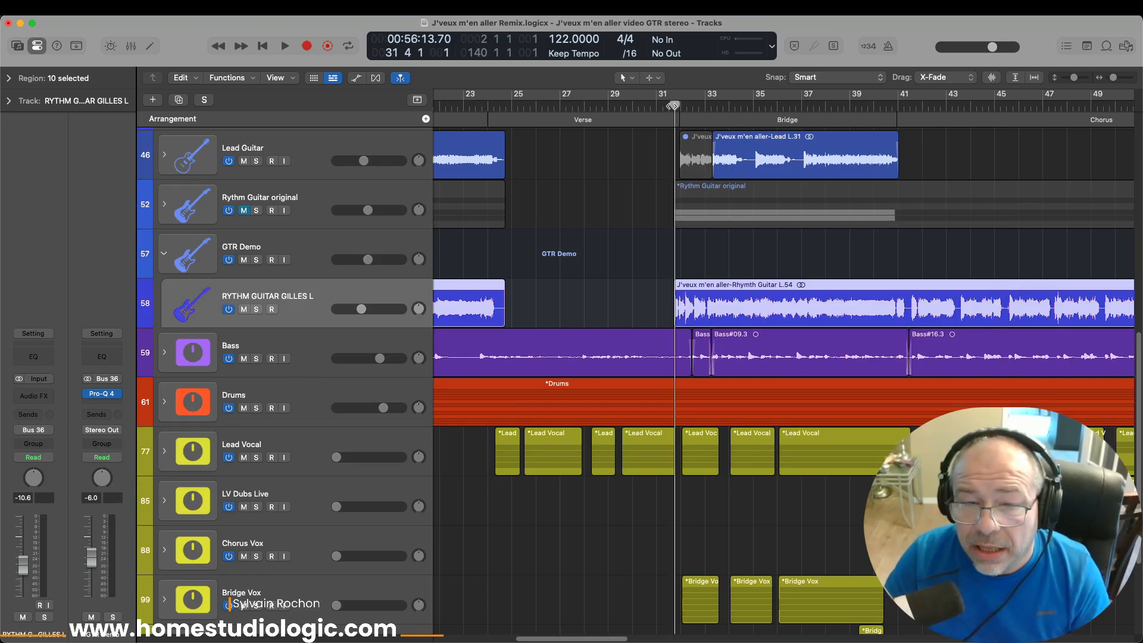
{"action": "left_click", "coordinate": [662, 107]}
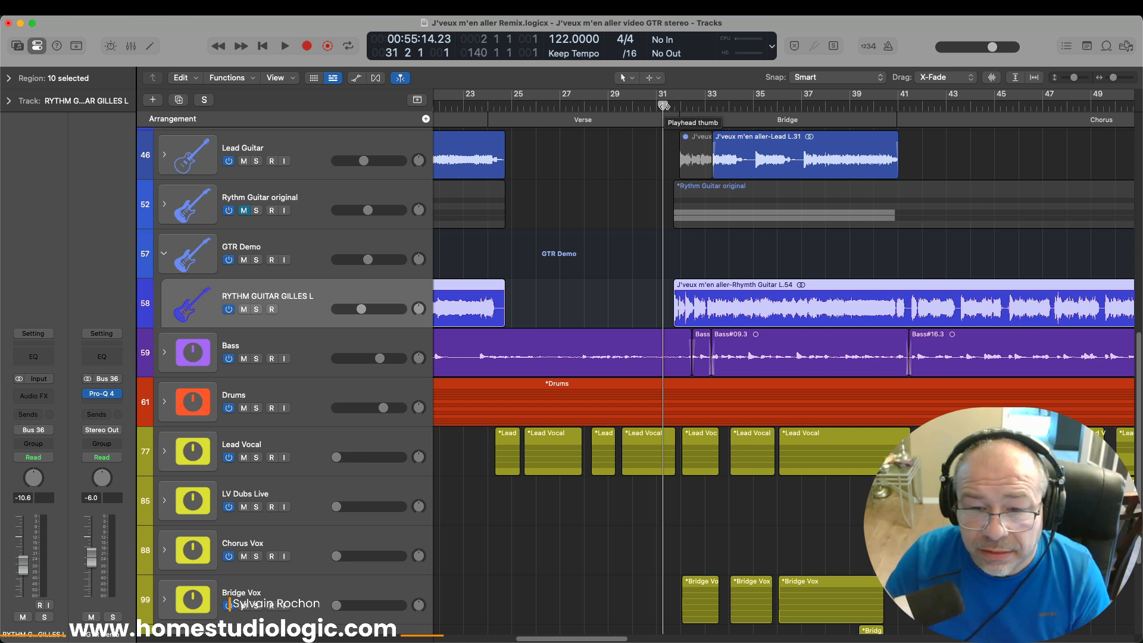
{"action": "key", "text": "space"}
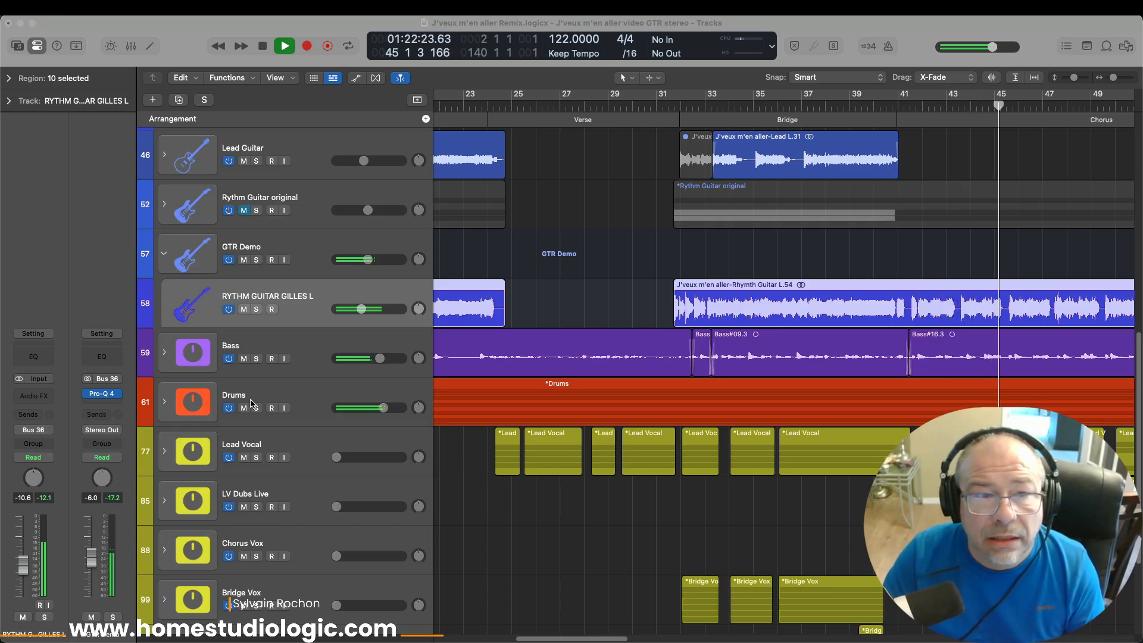
{"action": "key", "text": "space"}
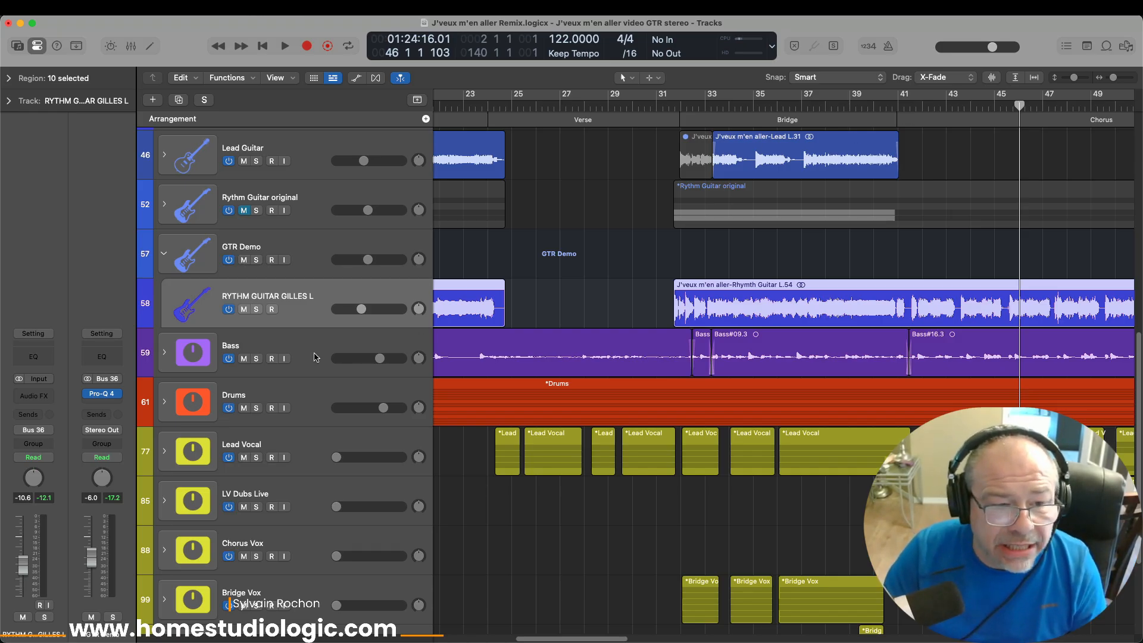
- Collapse and mute the GTR Demo stack, and unmute the Rythm Guitar original stack
{"action": "left_click", "coordinate": [165, 255]}
{"action": "left_click", "coordinate": [244, 261]}
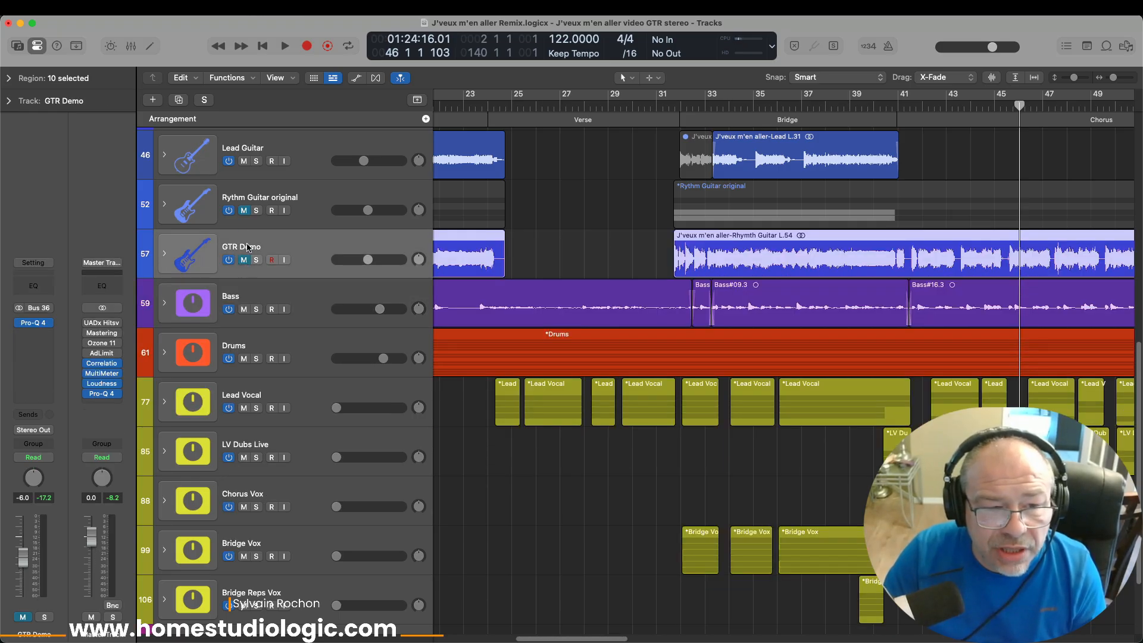
{"action": "left_click", "coordinate": [243, 210]}
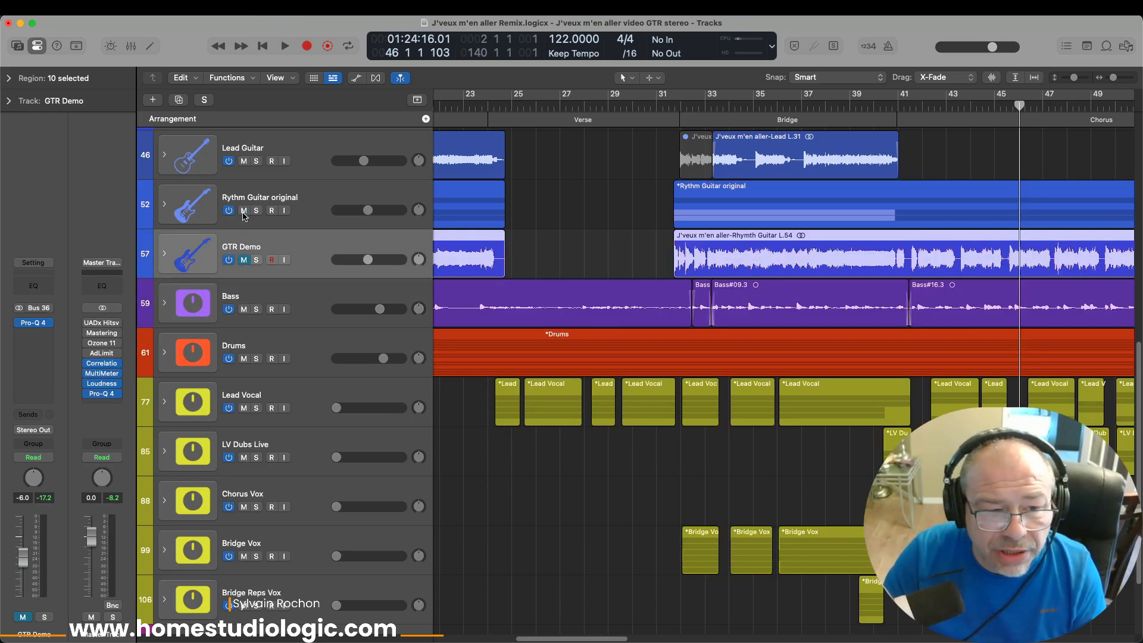
- Expand the Rythm Guitar original stack and inspect its single guitar track and Stereo substack across the whole song
{"action": "left_click", "coordinate": [165, 204]}
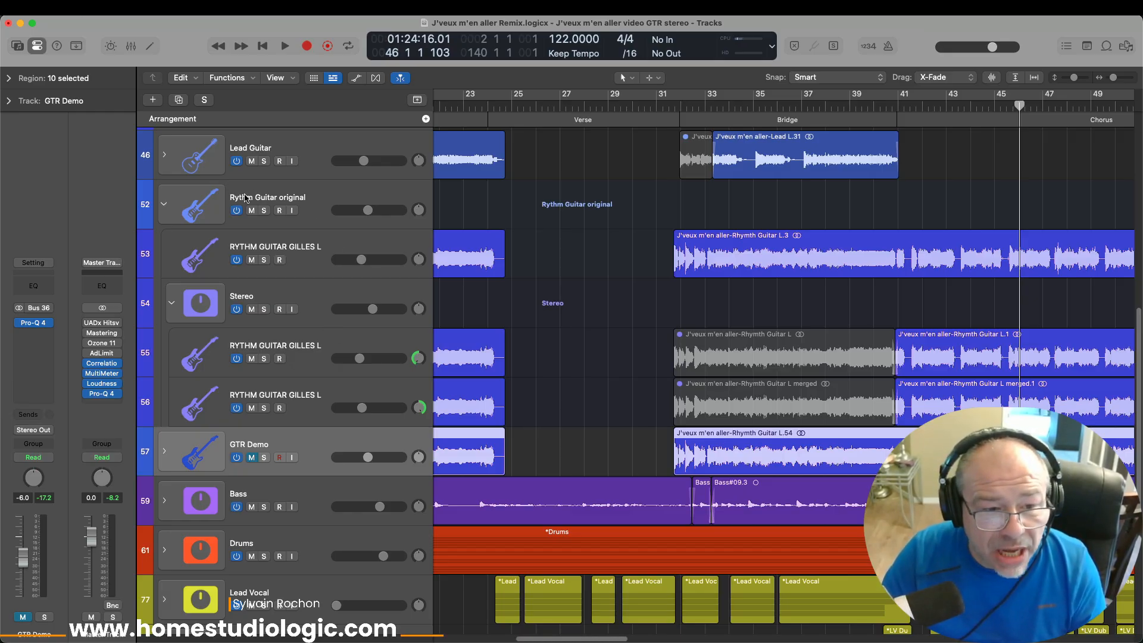
{"action": "left_click", "coordinate": [320, 247]}
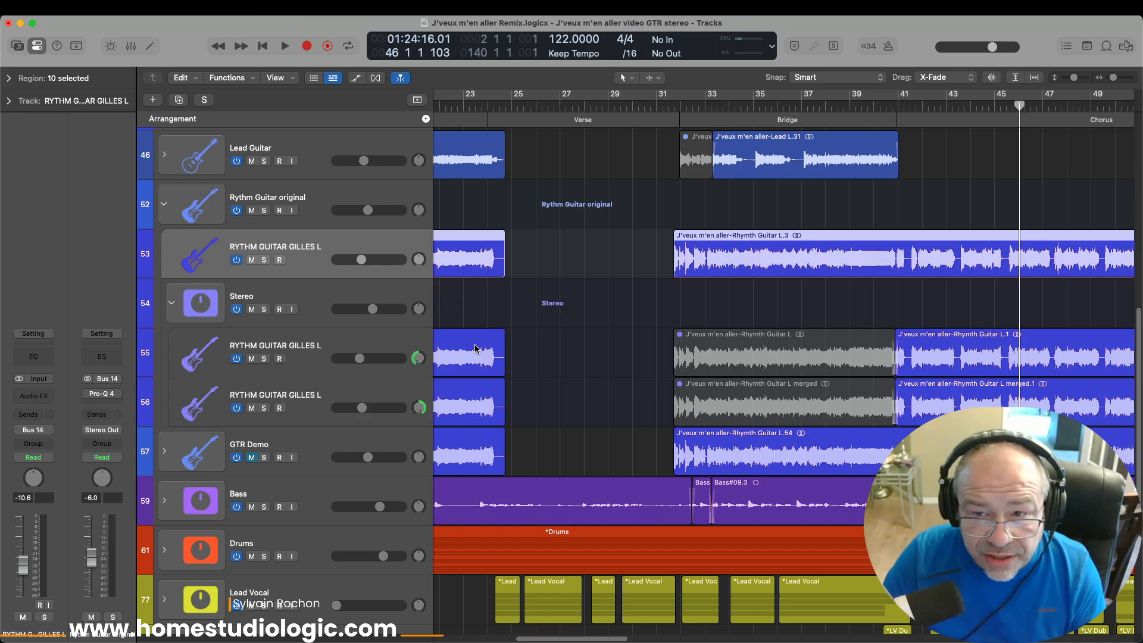
{"action": "left_click", "coordinate": [296, 292]}
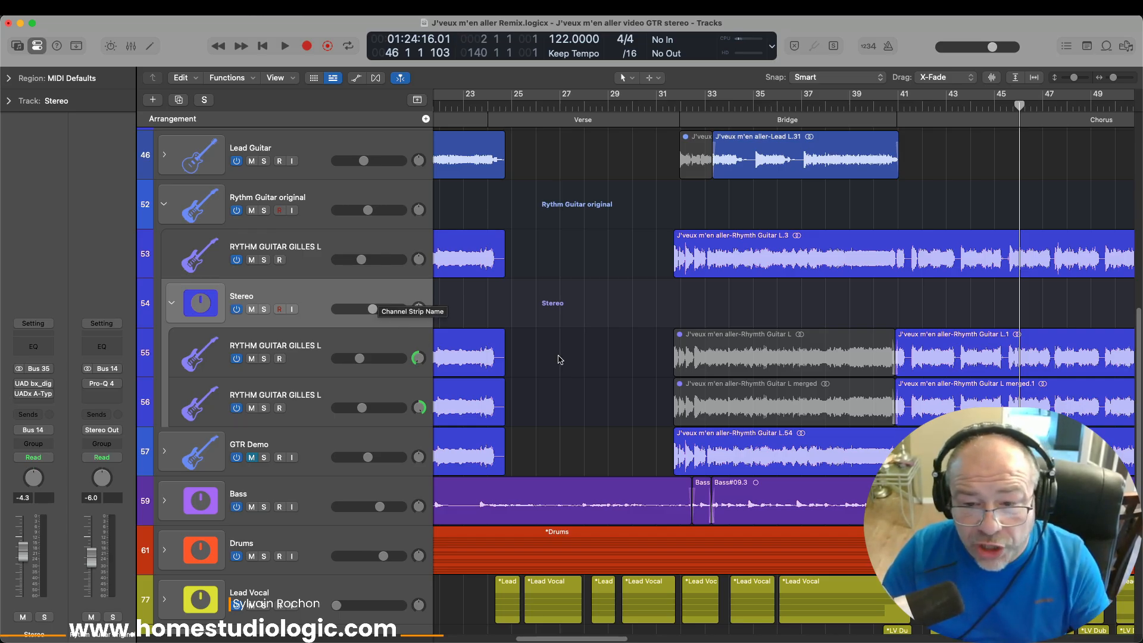
{"action": "scroll", "coordinate": [559, 360], "scroll_direction": "down", "scroll_amount": 5}
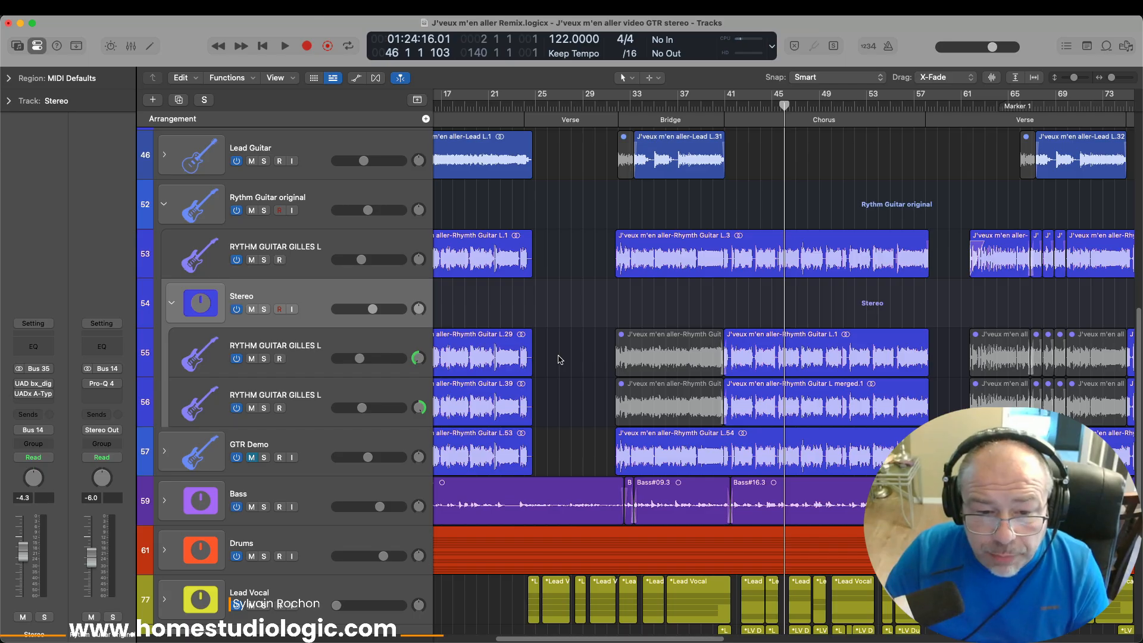
{"action": "scroll", "coordinate": [559, 359], "scroll_direction": "down", "scroll_amount": 5}
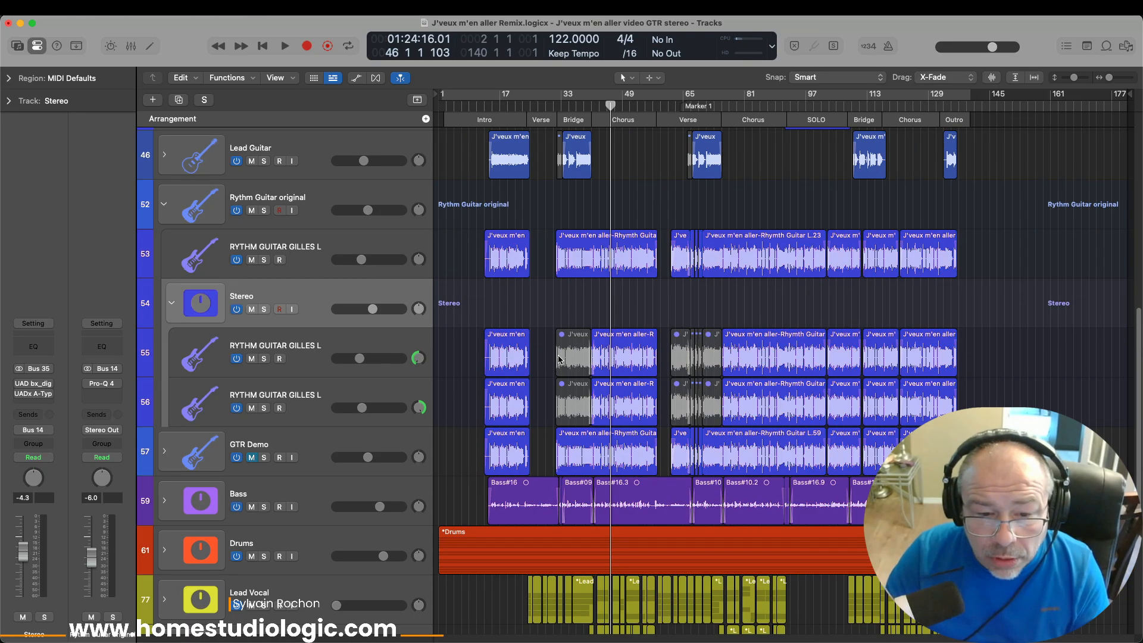
- Try starting the intro region on the Stereo stack's lower guitar track slightly later, restore its start, and select the Stereo stack
{"action": "left_click", "coordinate": [376, 334]}
{"action": "scroll", "coordinate": [502, 336], "scroll_direction": "up", "scroll_amount": 5}
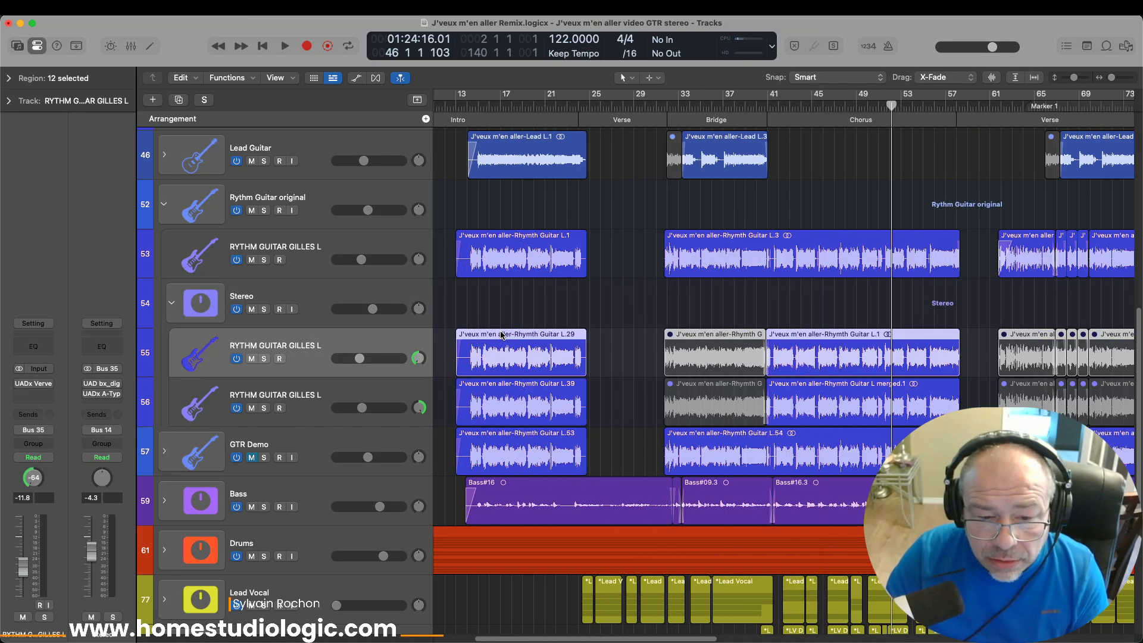
{"action": "scroll", "coordinate": [501, 336], "scroll_direction": "up", "scroll_amount": 6}
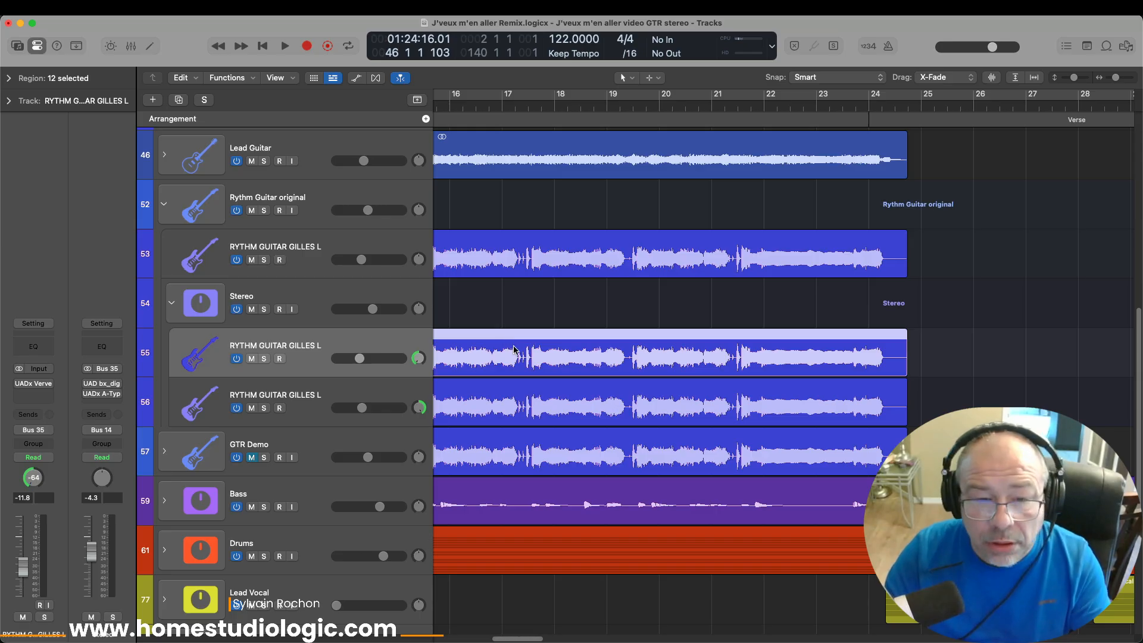
{"action": "scroll", "coordinate": [515, 351], "scroll_direction": "left", "scroll_amount": 10}
{"action": "scroll", "coordinate": [515, 351], "scroll_direction": "up", "scroll_amount": 6}
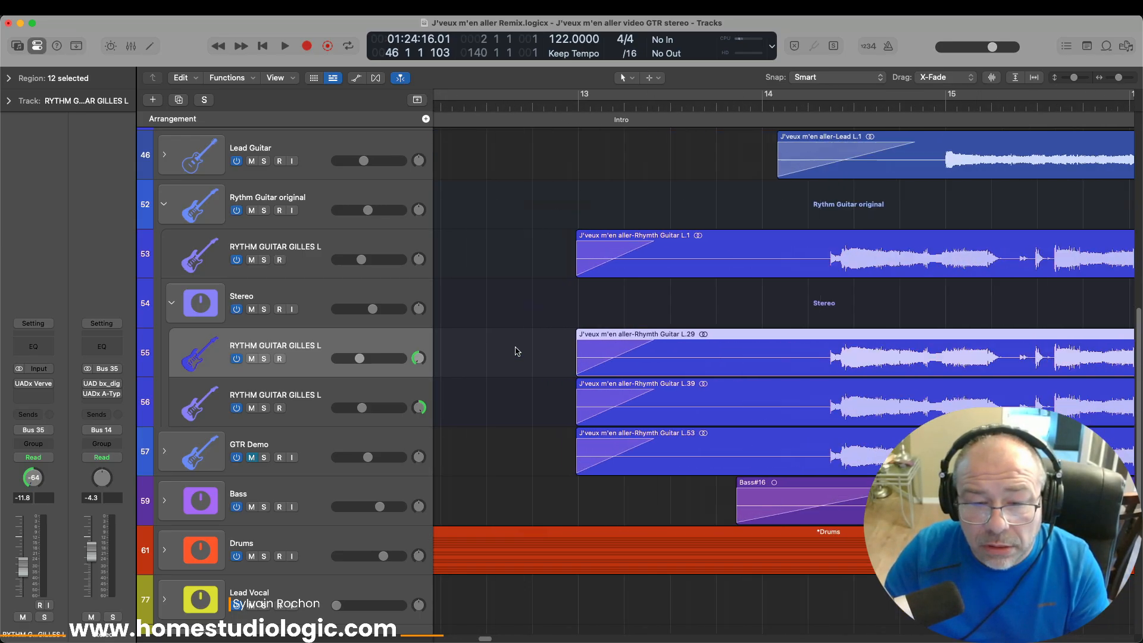
{"action": "left_click", "coordinate": [368, 388]}
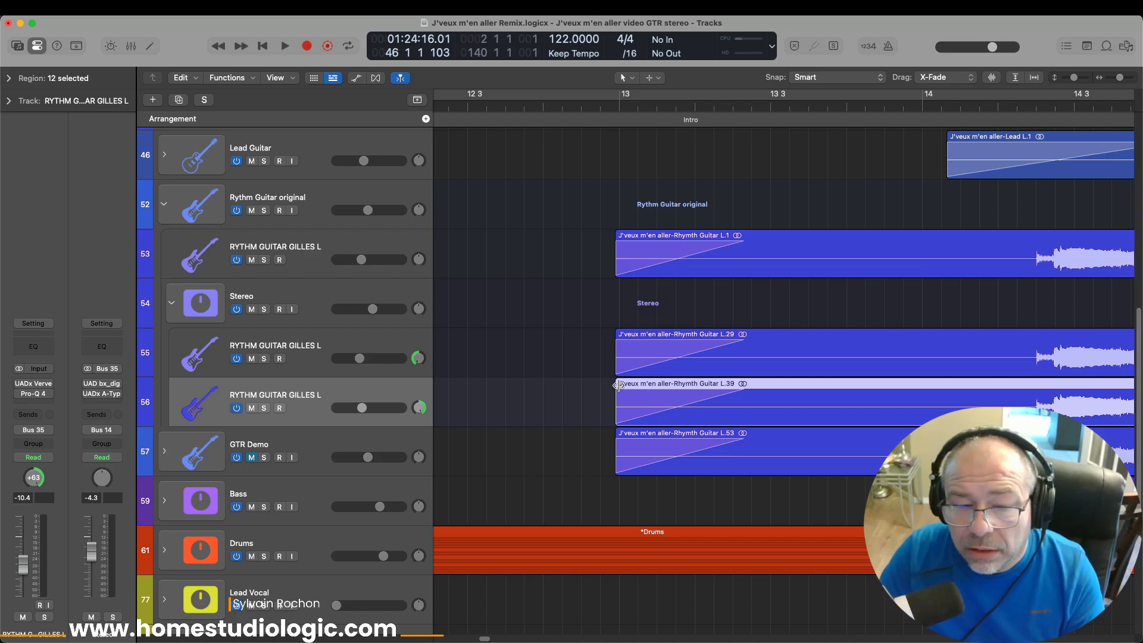
{"action": "scroll", "coordinate": [617, 385], "scroll_direction": "up", "scroll_amount": 5}
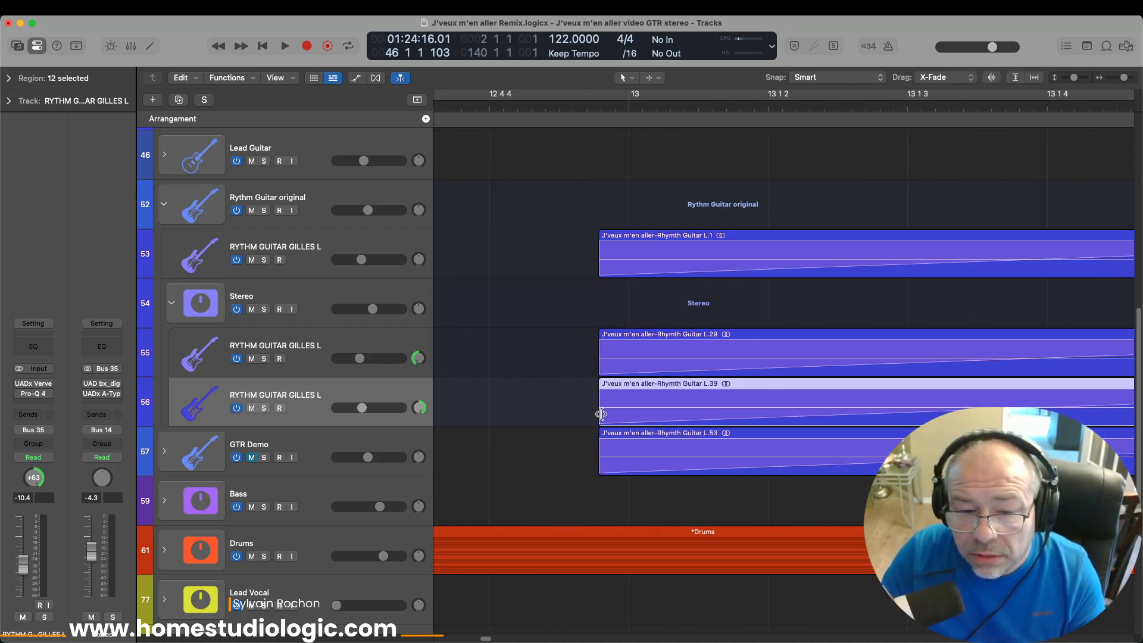
{"action": "left_click_drag", "start_coordinate": [601, 415], "coordinate": [605, 413]}
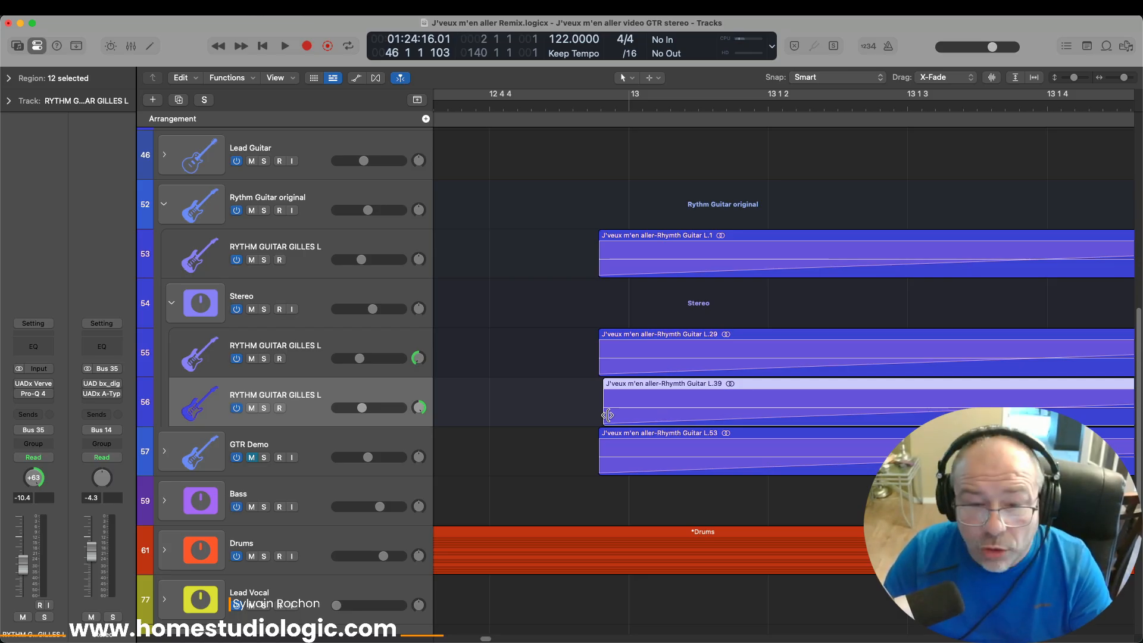
{"action": "left_click_drag", "start_coordinate": [607, 415], "coordinate": [603, 415]}
{"action": "key", "text": "z"}
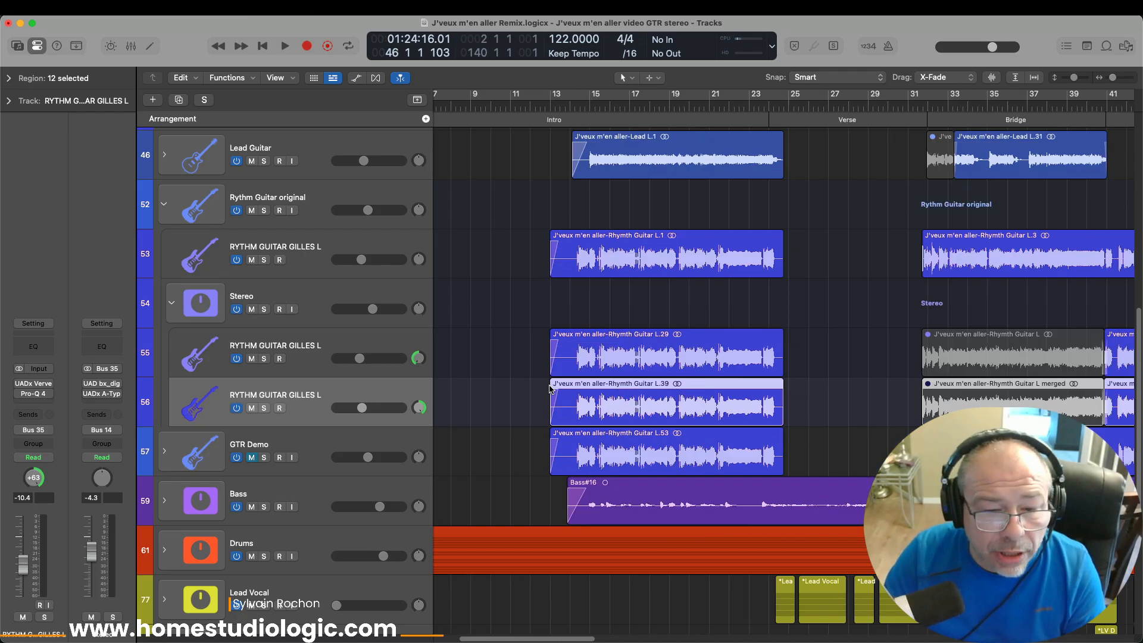
{"action": "left_click", "coordinate": [267, 298]}
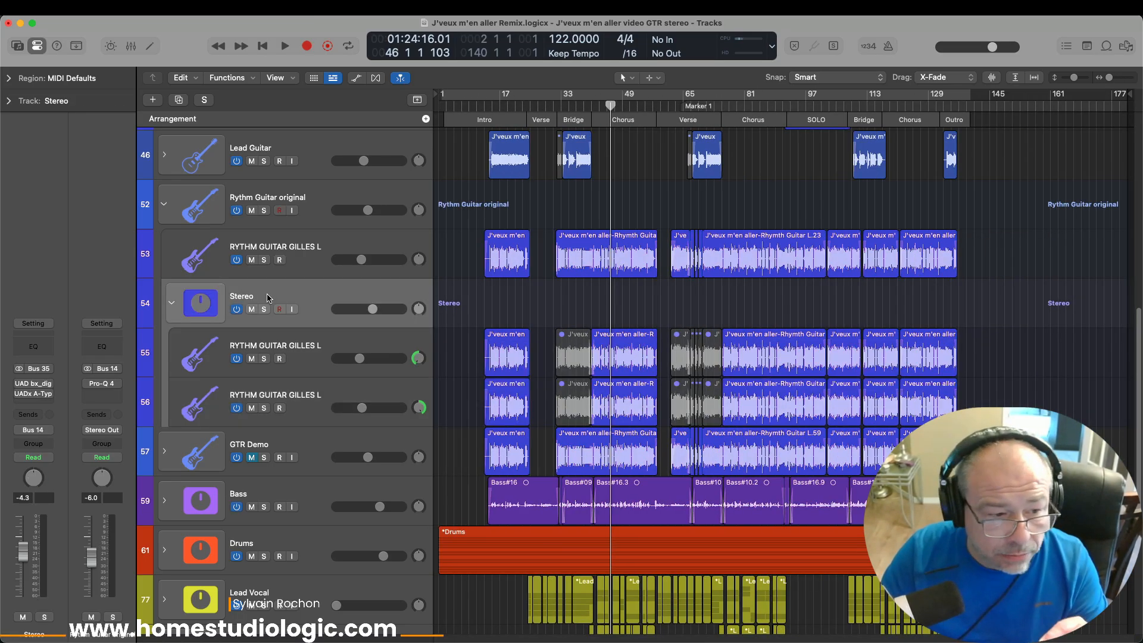
- Link the mono and stereo HMF bands in the Stereo stack's UAD bx_digital V3 equalizer and enable the plug-in
{"action": "left_click", "coordinate": [35, 389]}
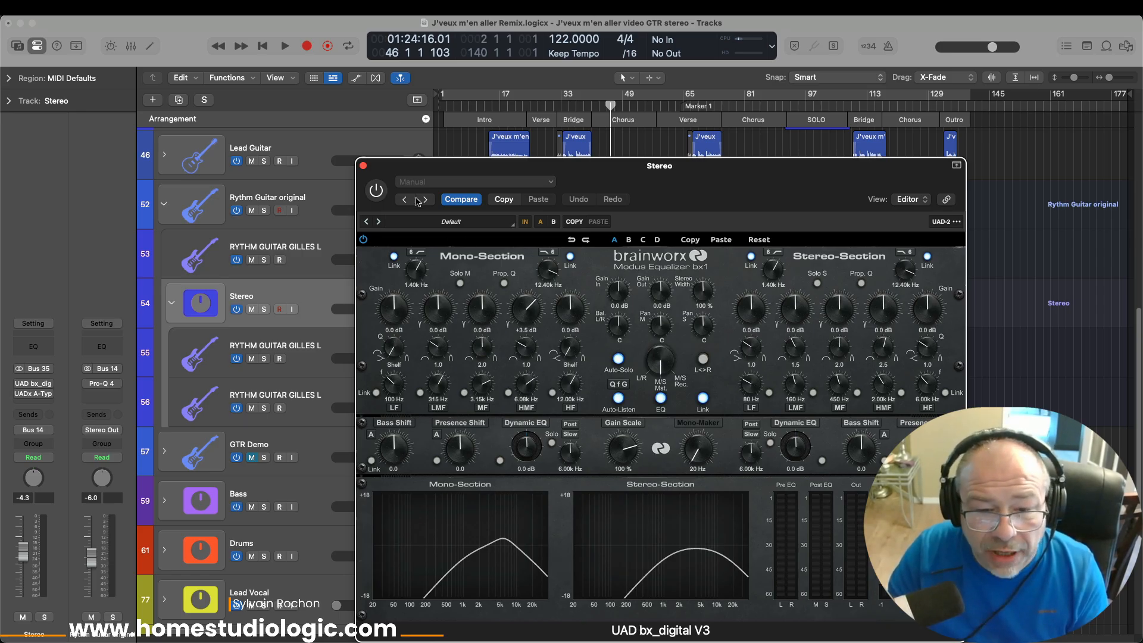
{"action": "left_click", "coordinate": [508, 393]}
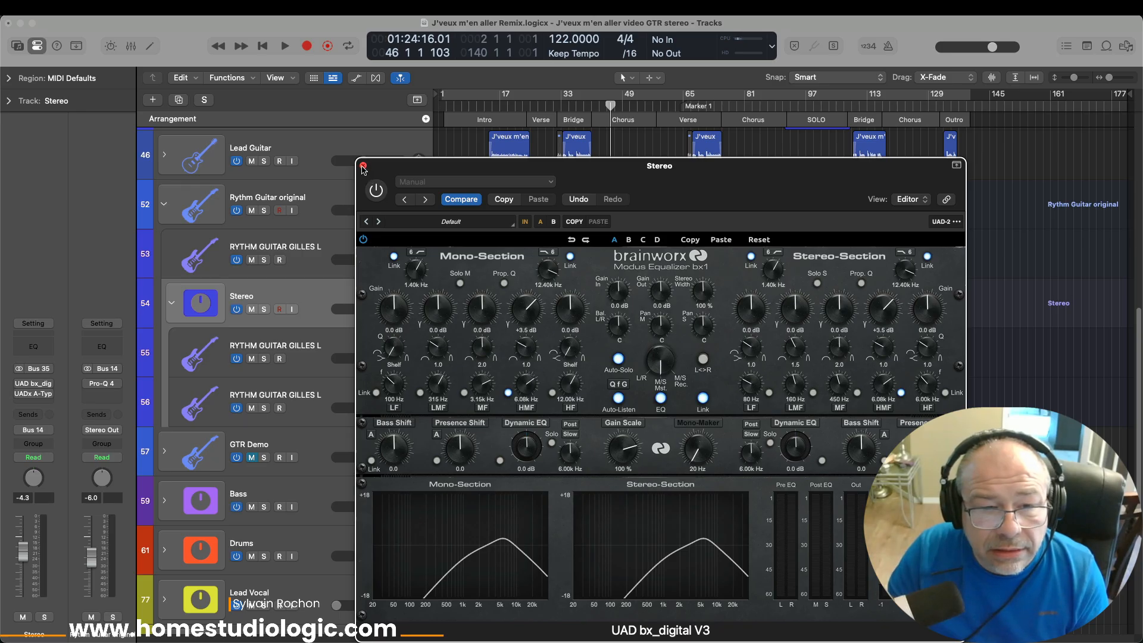
{"action": "left_click", "coordinate": [378, 191]}
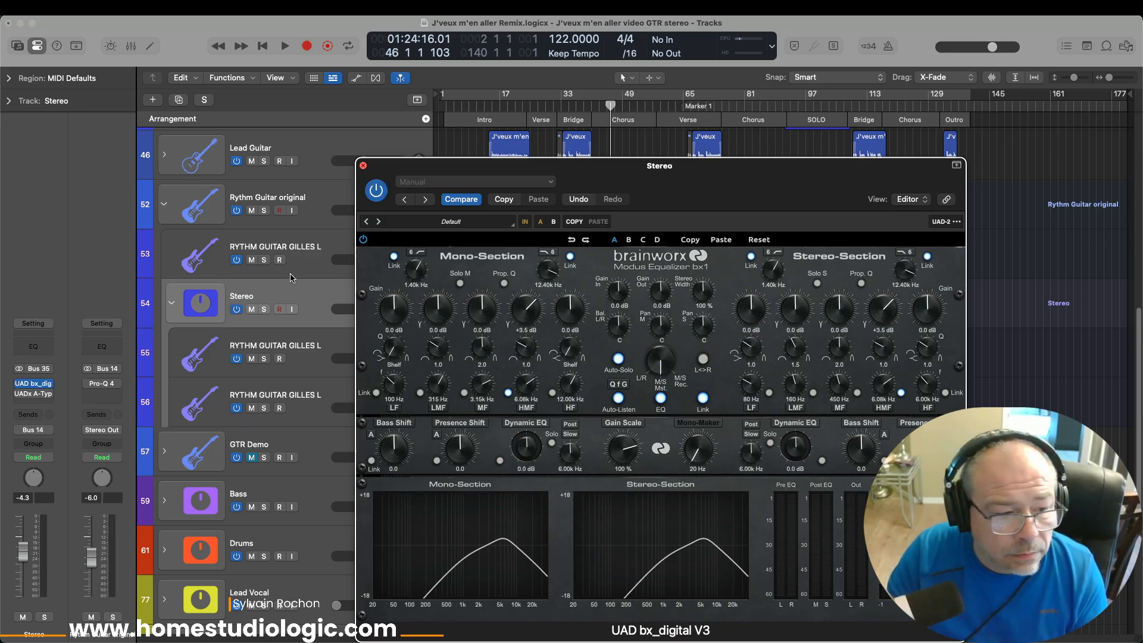
{"action": "left_click", "coordinate": [363, 167]}
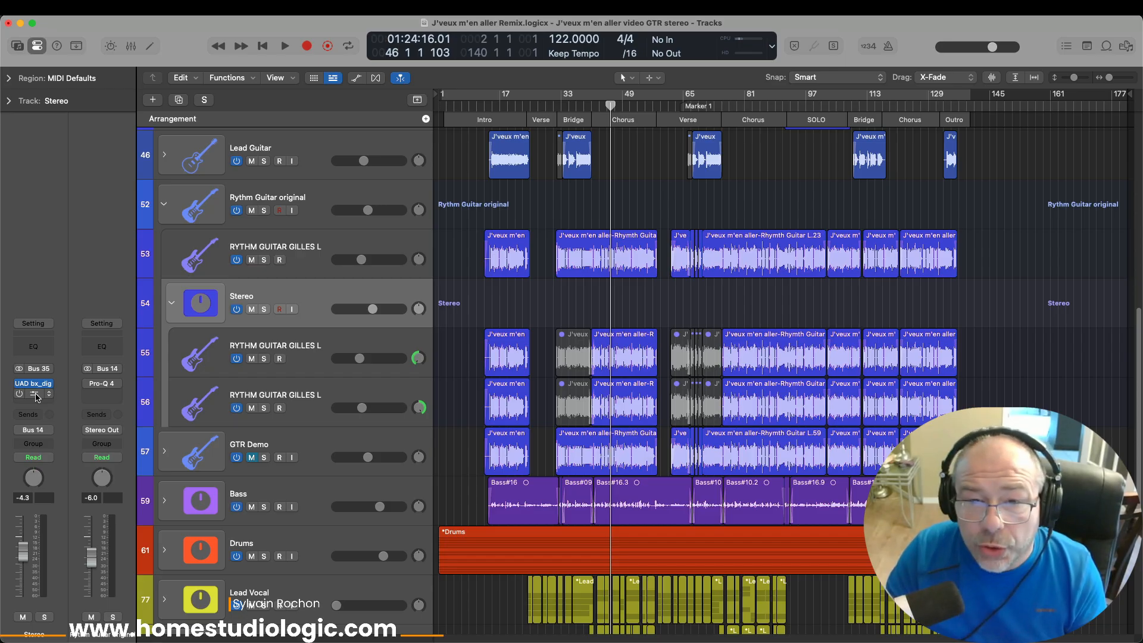
- Enable the UADx A-Type Multiband Enhancer on the Stereo stack
{"action": "left_click", "coordinate": [36, 396]}
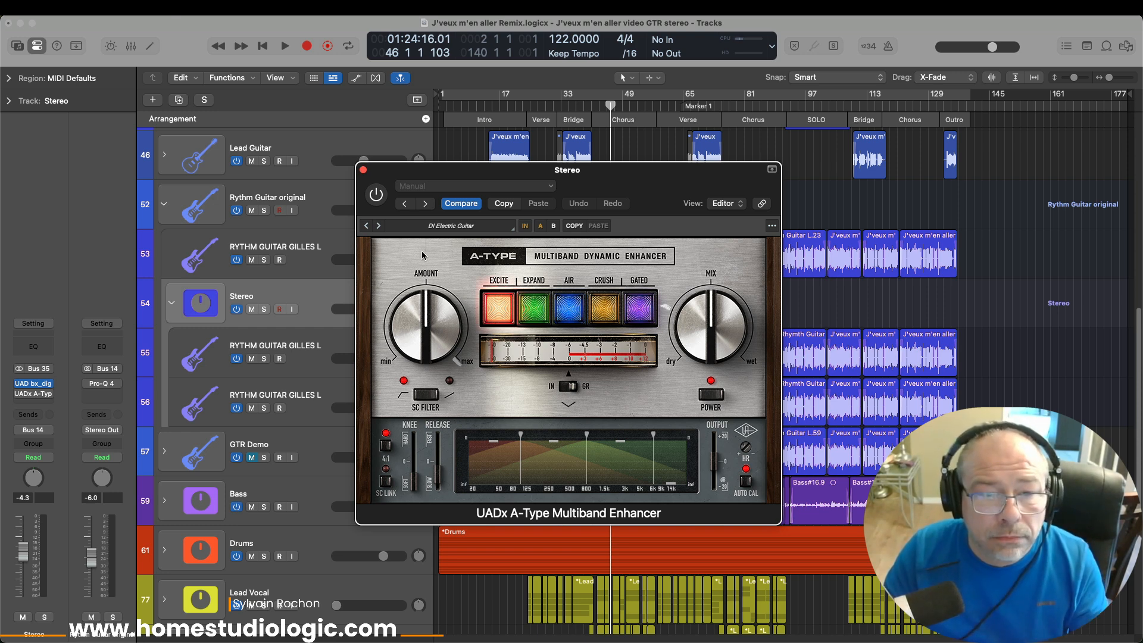
{"action": "left_click", "coordinate": [376, 194]}
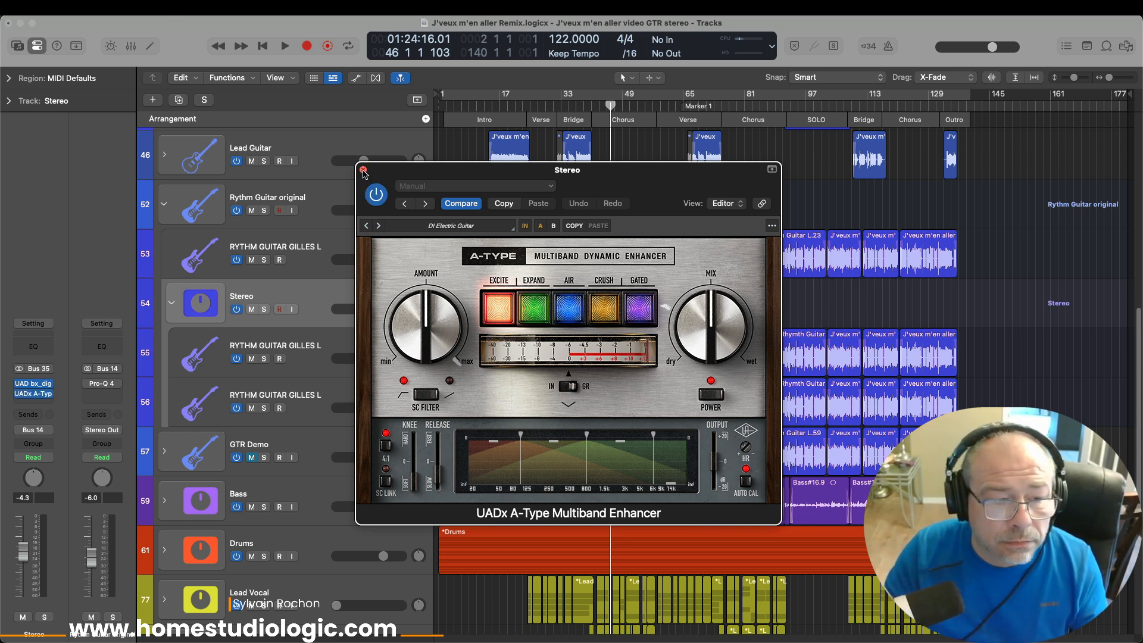
{"action": "left_click", "coordinate": [363, 170]}
- Enable the UADx Verve Analog Machines plug-in on the Stereo stack's upper guitar track
{"action": "left_click", "coordinate": [295, 348]}
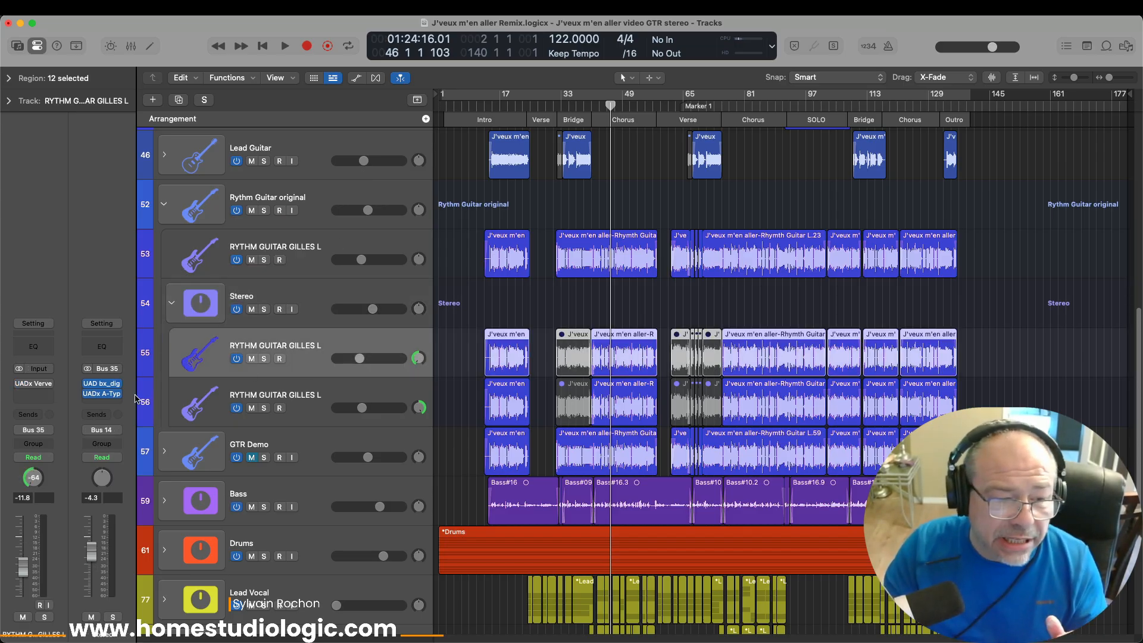
{"action": "left_click", "coordinate": [36, 386]}
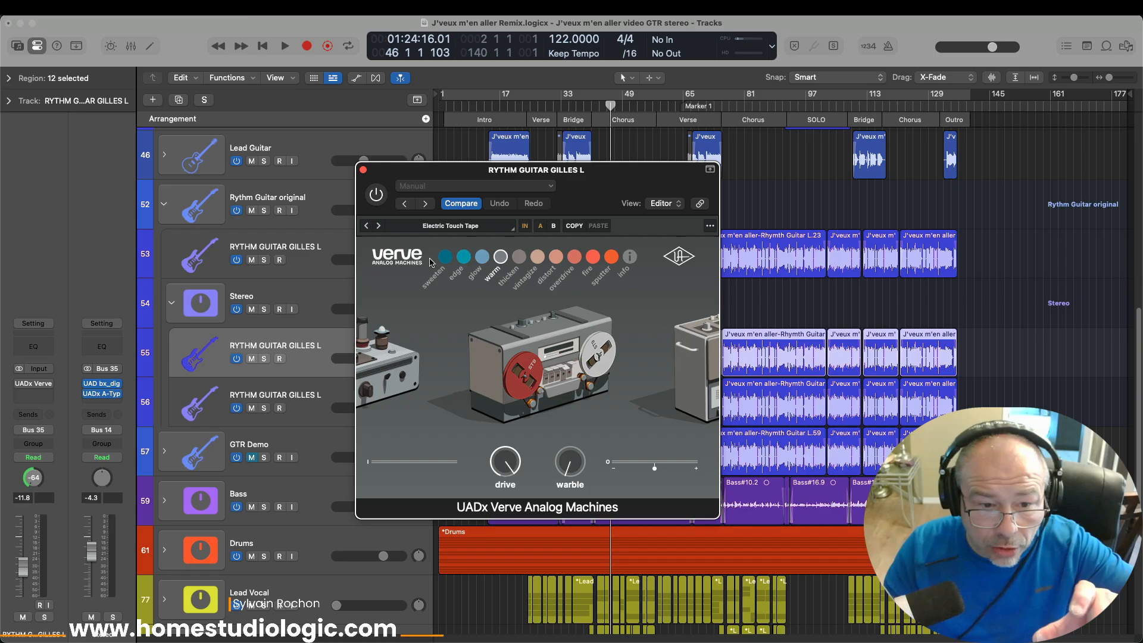
{"action": "left_click", "coordinate": [376, 194]}
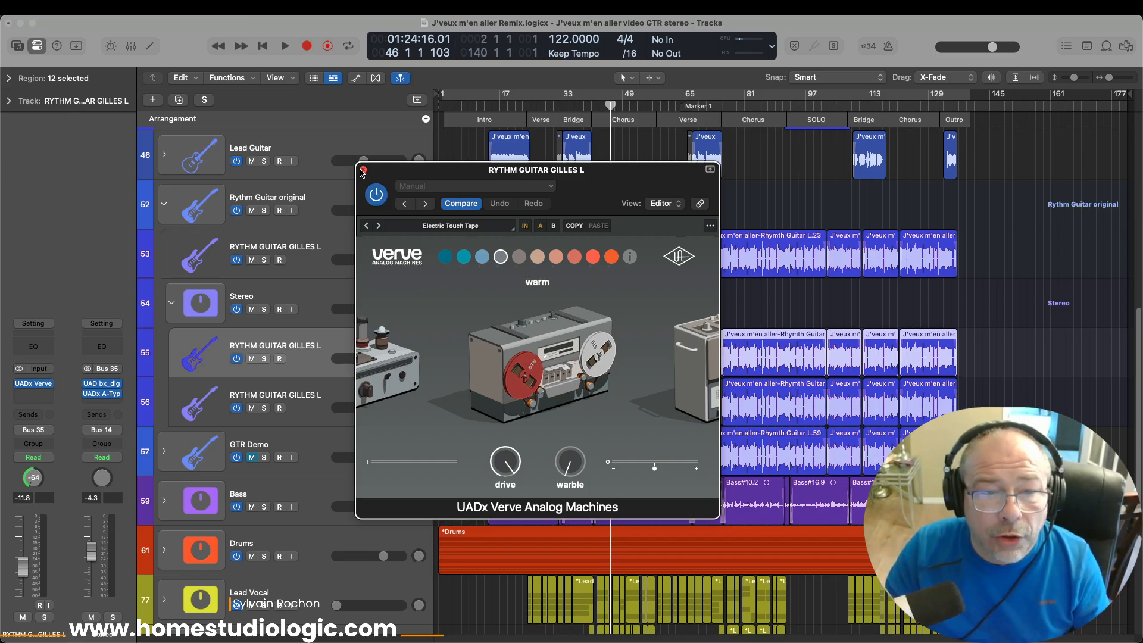
{"action": "left_click", "coordinate": [363, 170]}
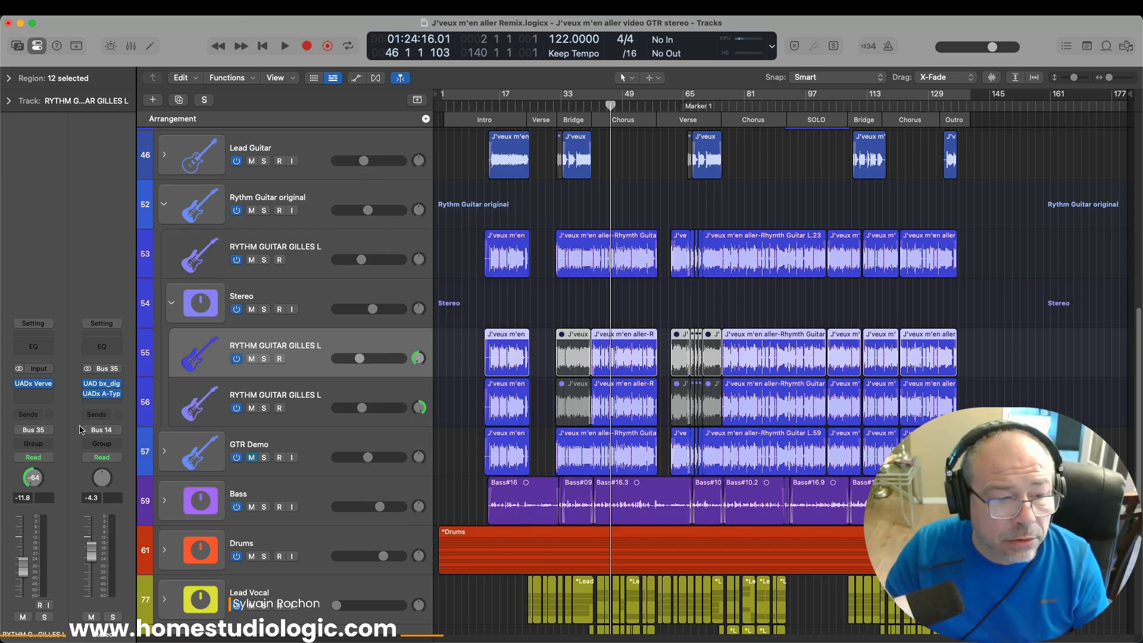
- Enable the UADx Verve and Pro-Q 4 plug-ins on the Stereo stack's lower guitar track
{"action": "left_click", "coordinate": [236, 389]}
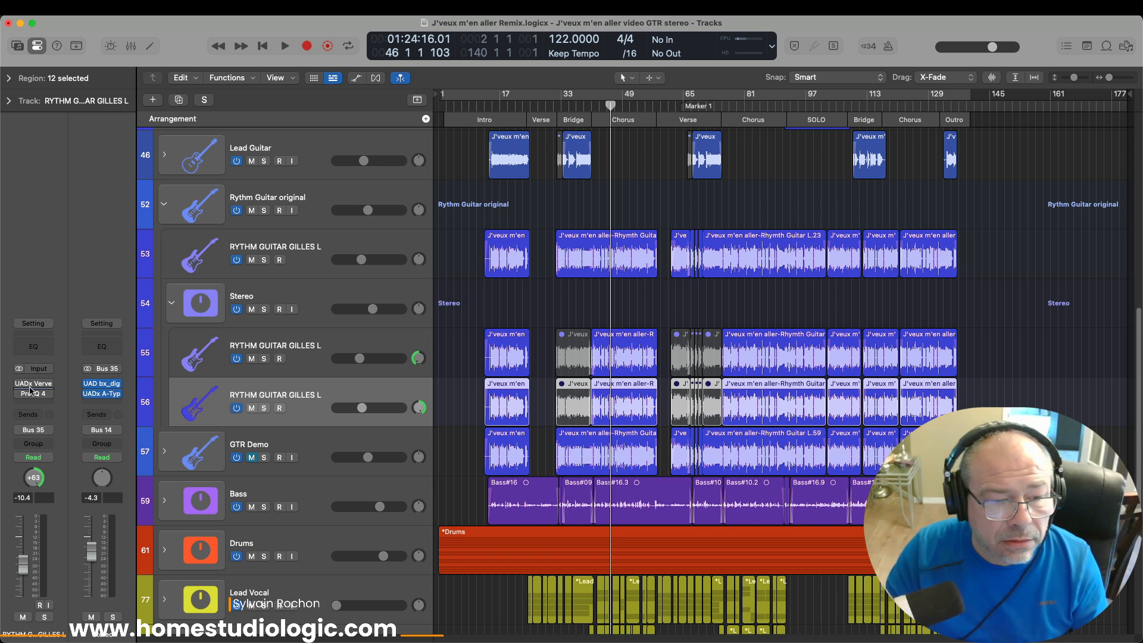
{"action": "mouse_move", "coordinate": [30, 390]}
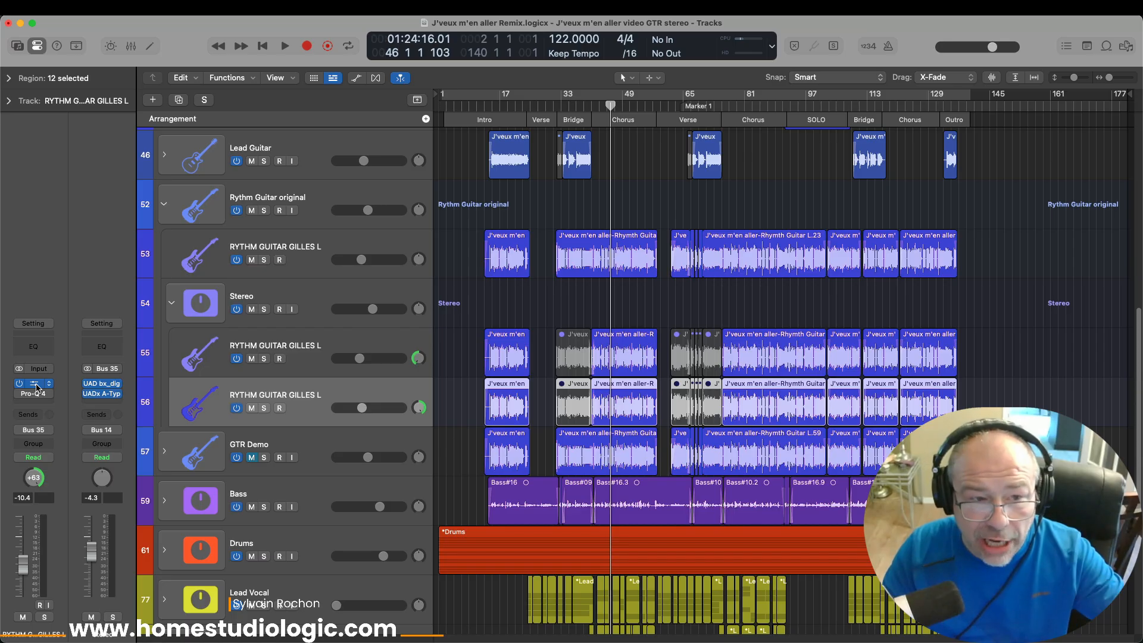
{"action": "left_click", "coordinate": [37, 395]}
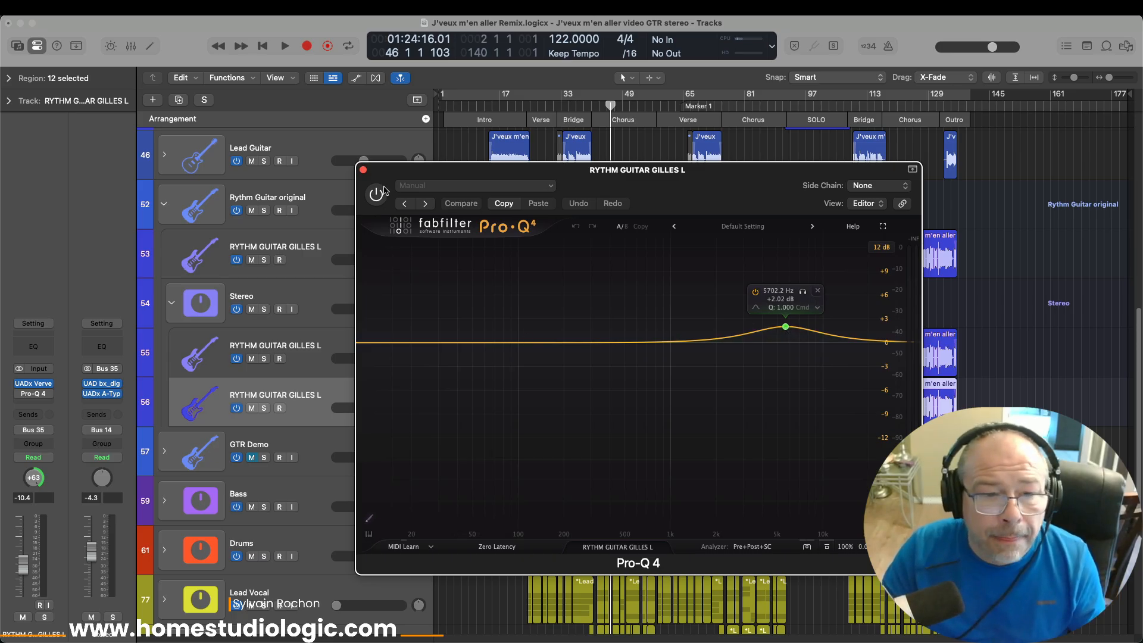
{"action": "left_click", "coordinate": [363, 170]}
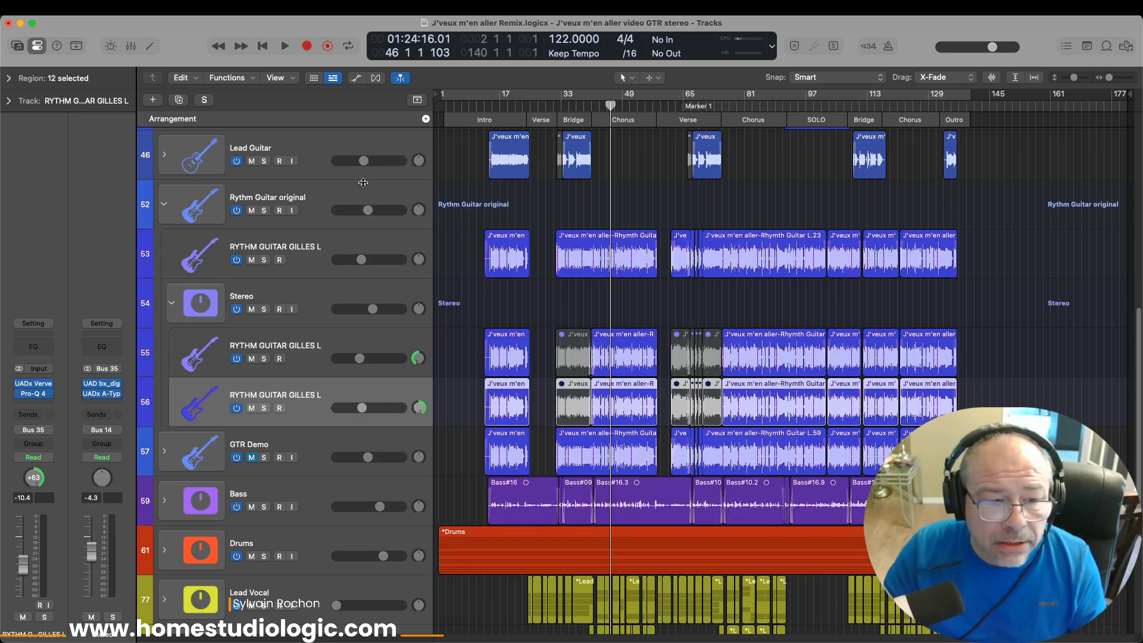
- Solo the Stereo stack, play it from bar 74 to around bar 82, and turn its solo off
{"action": "left_click", "coordinate": [264, 310]}
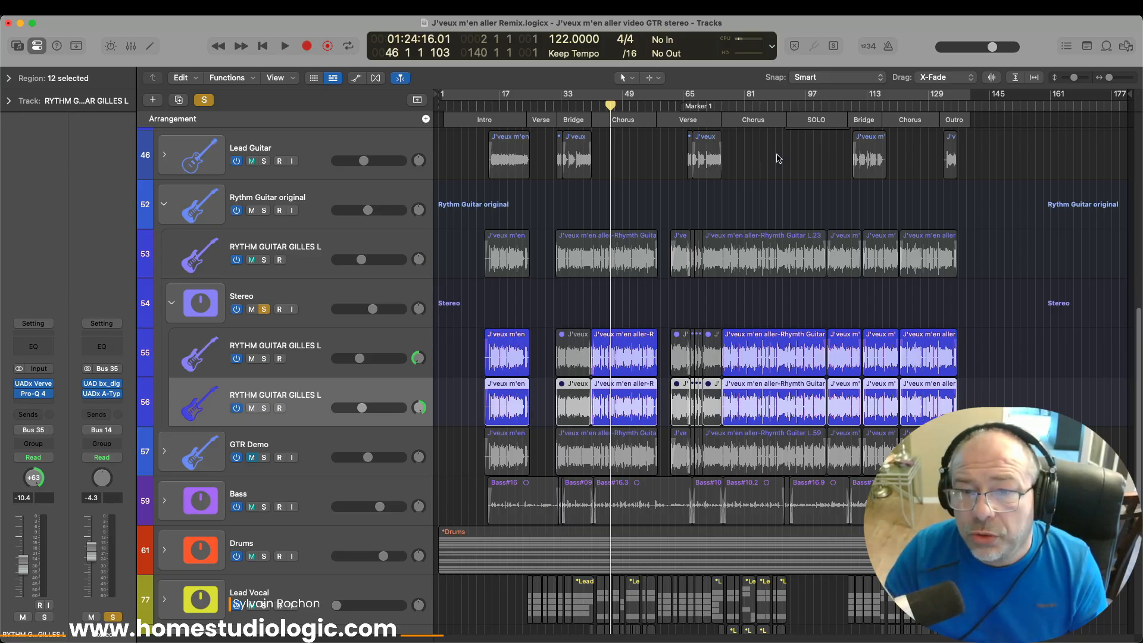
{"action": "left_click", "coordinate": [717, 106]}
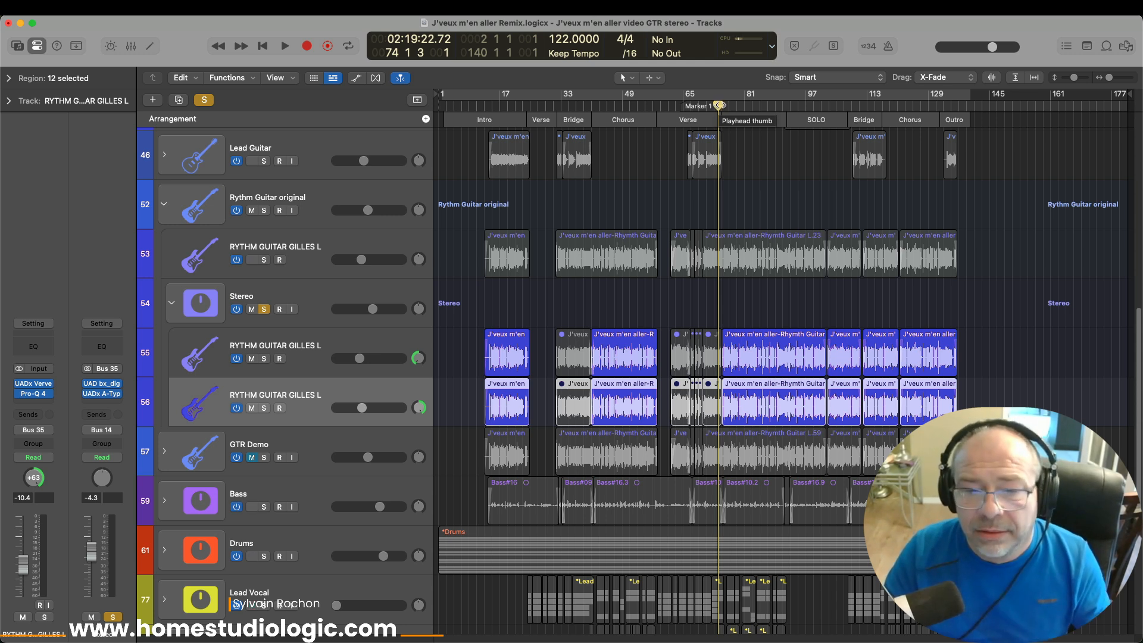
{"action": "key", "text": "space"}
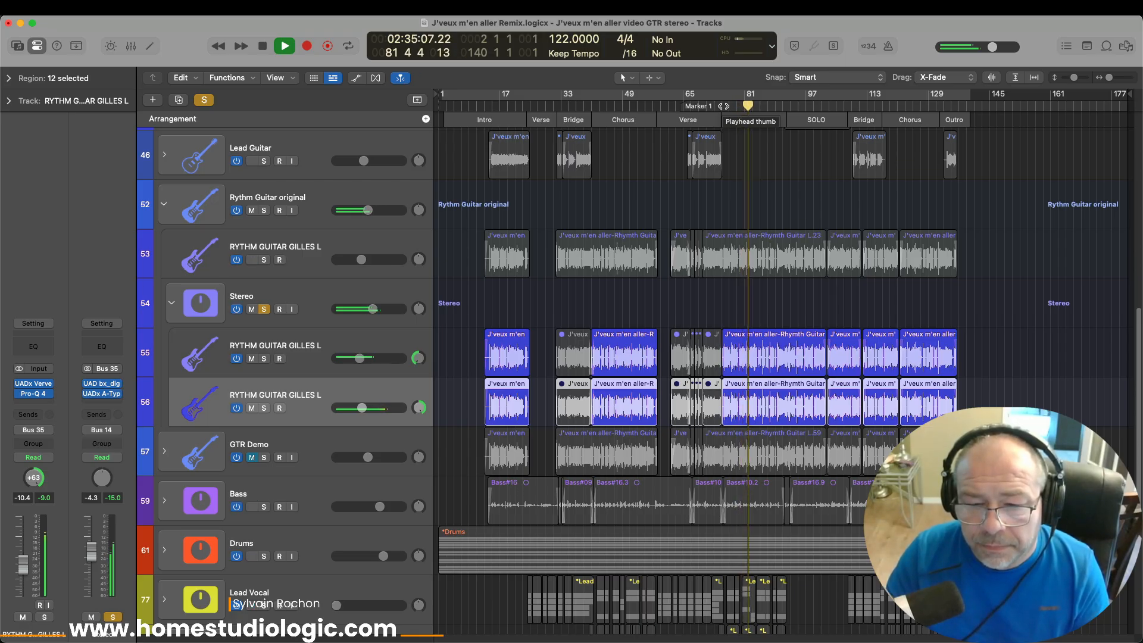
{"action": "key", "text": "space"}
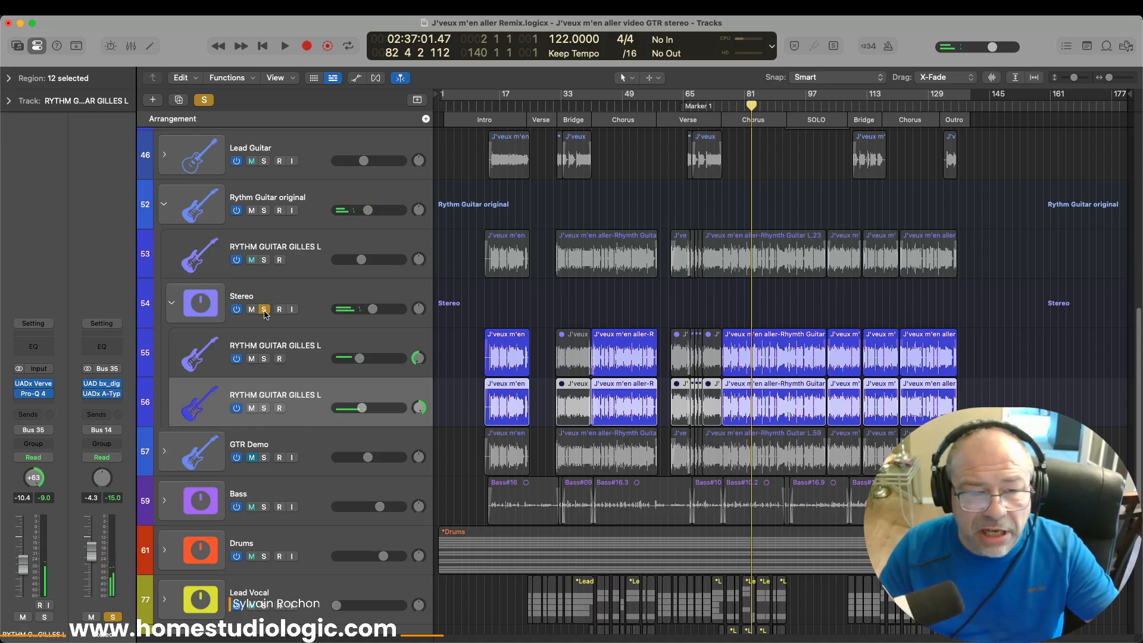
{"action": "left_click", "coordinate": [264, 310]}
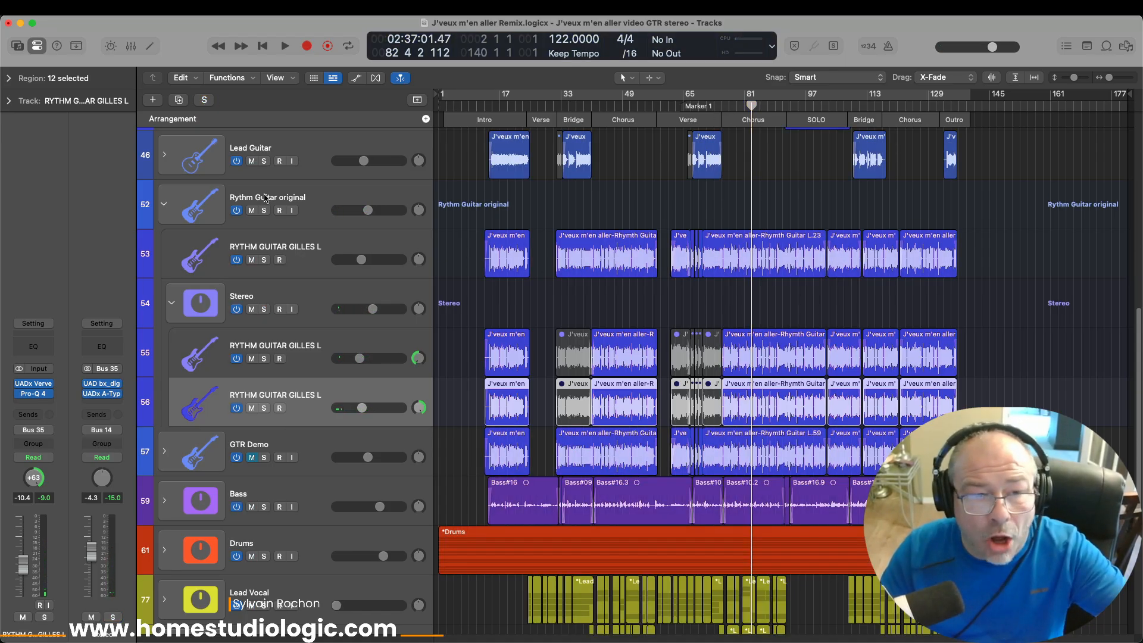
- Solo the single guitar track above the Stereo stack and listen to it in the chorus, stopping around bar 80
{"action": "left_click", "coordinate": [267, 241]}
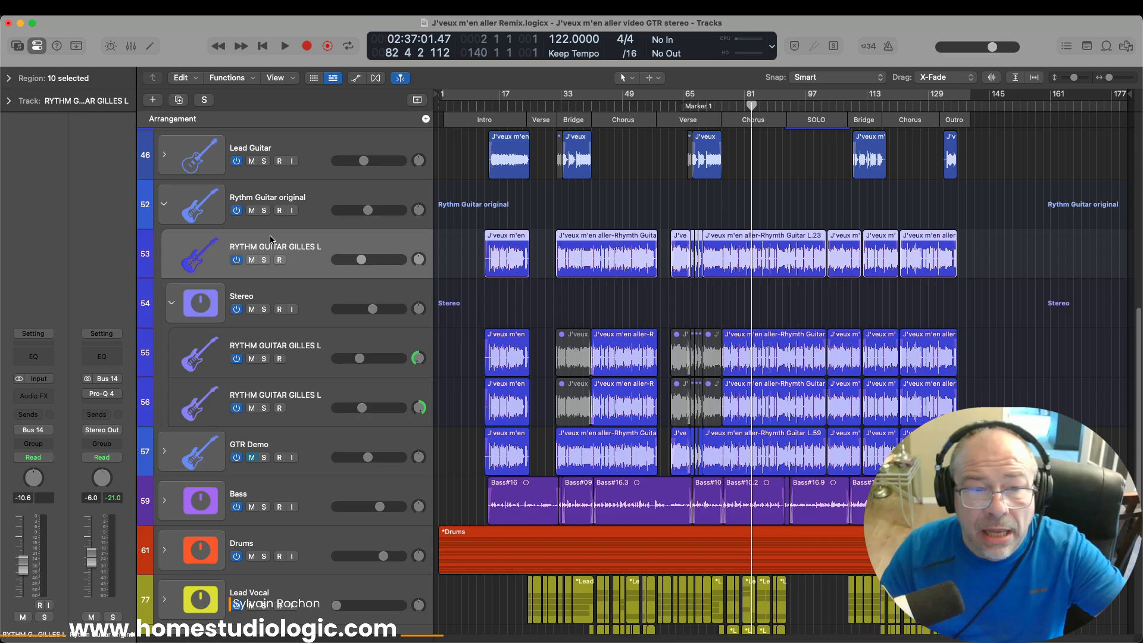
{"action": "left_click", "coordinate": [264, 260]}
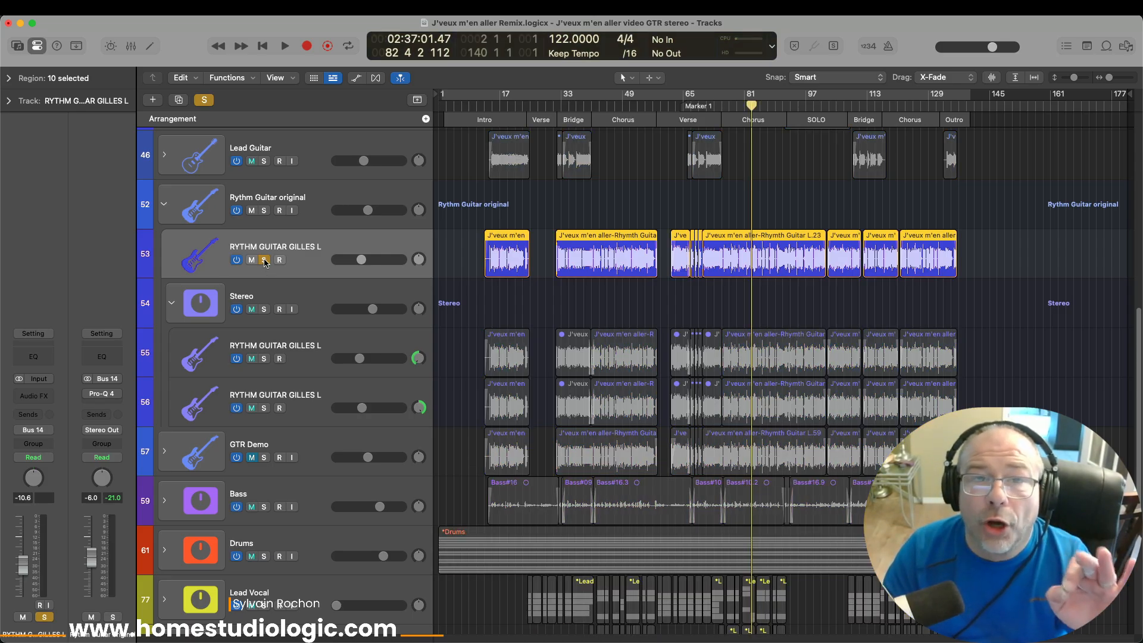
{"action": "key", "text": "space"}
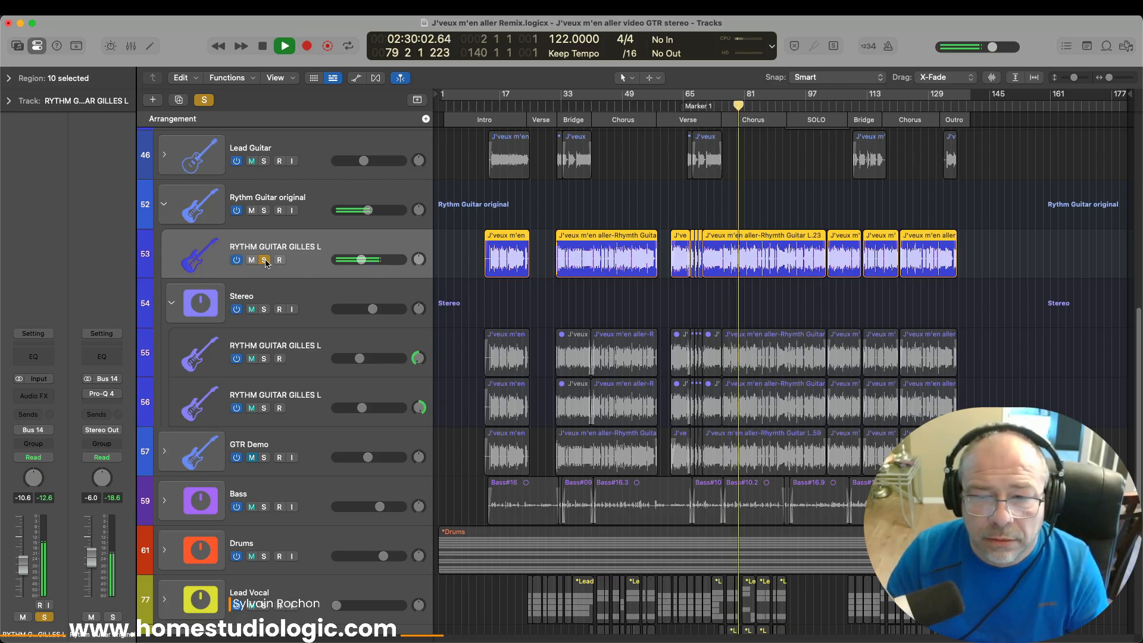
{"action": "key", "text": "space"}
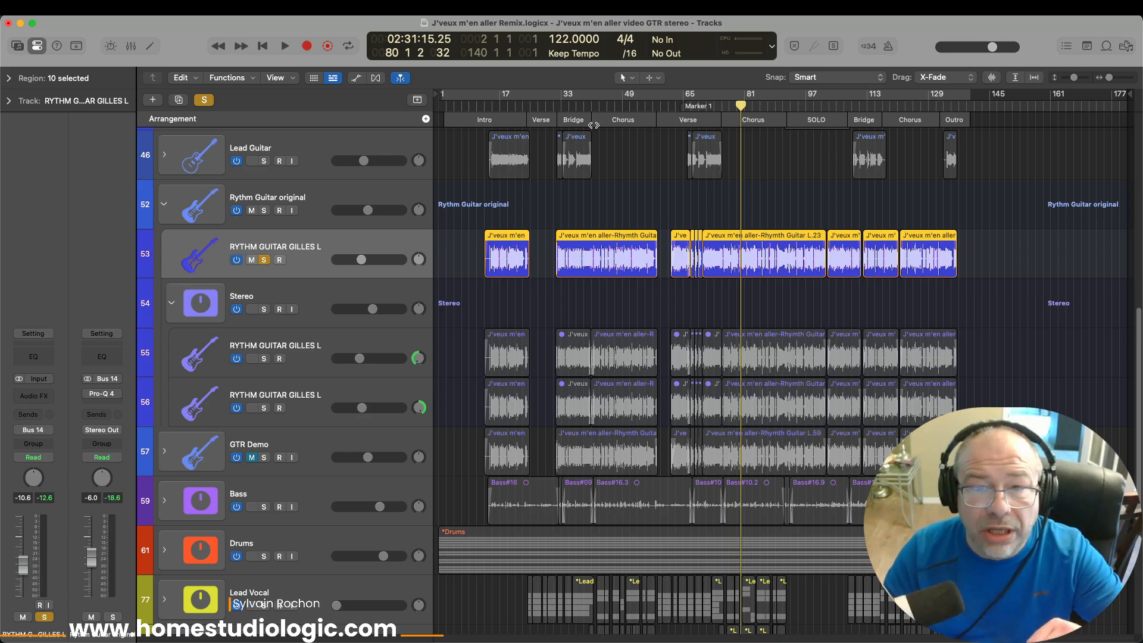
- Unsolo the single guitar track and play the full mix with the Stereo stack muted for comparison, stopping around bar 91
{"action": "left_click", "coordinate": [672, 106]}
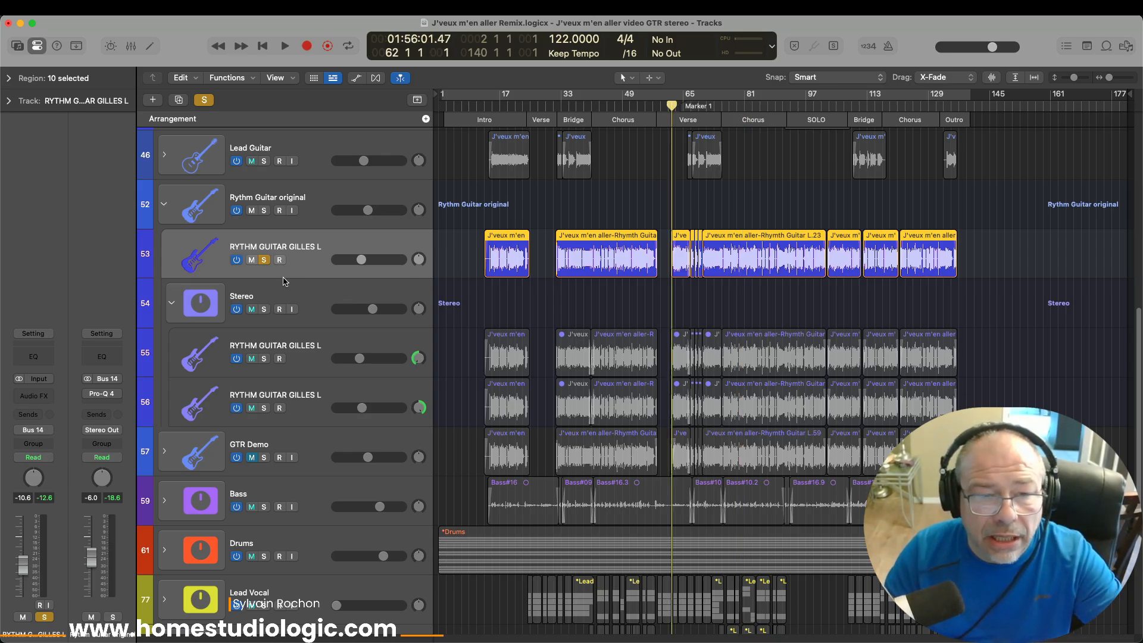
{"action": "left_click", "coordinate": [264, 260]}
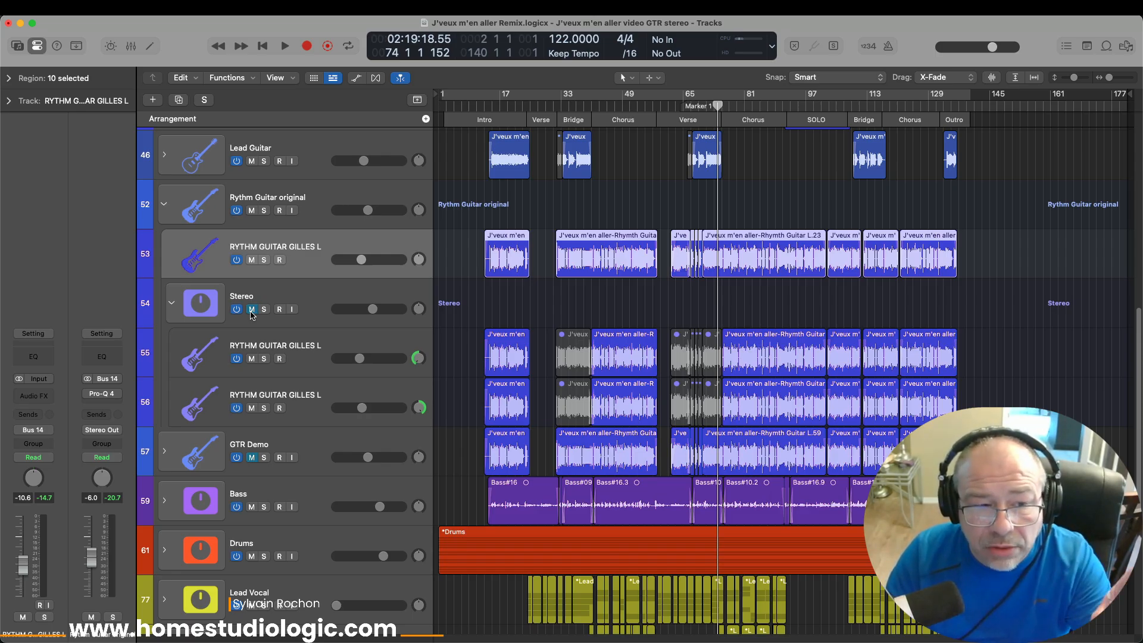
{"action": "key", "text": "space"}
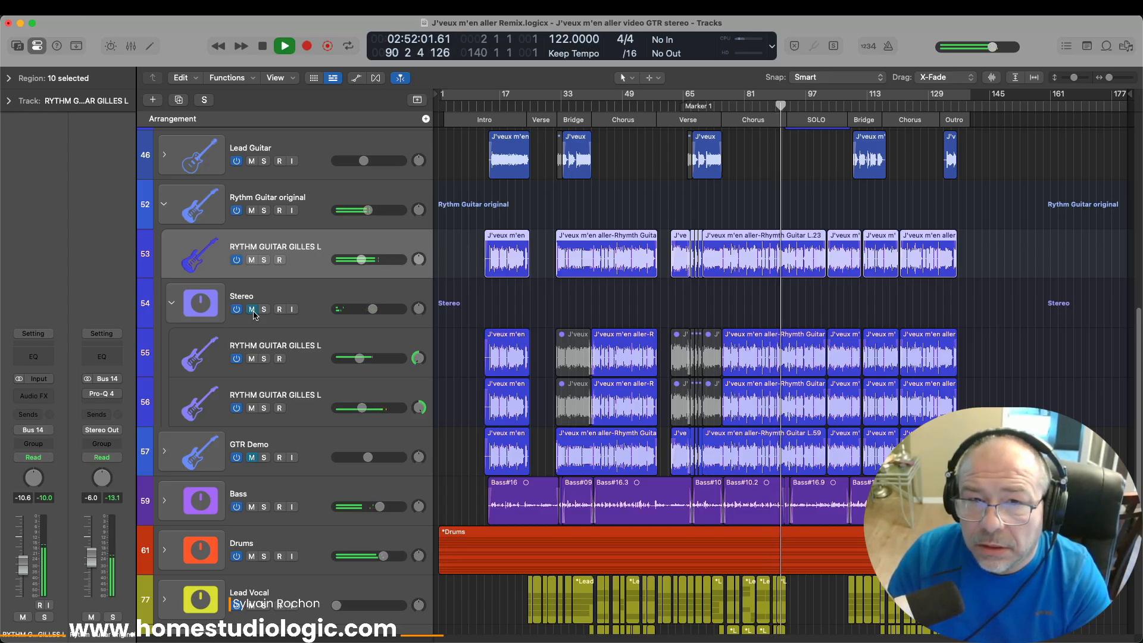
{"action": "key", "text": "space"}
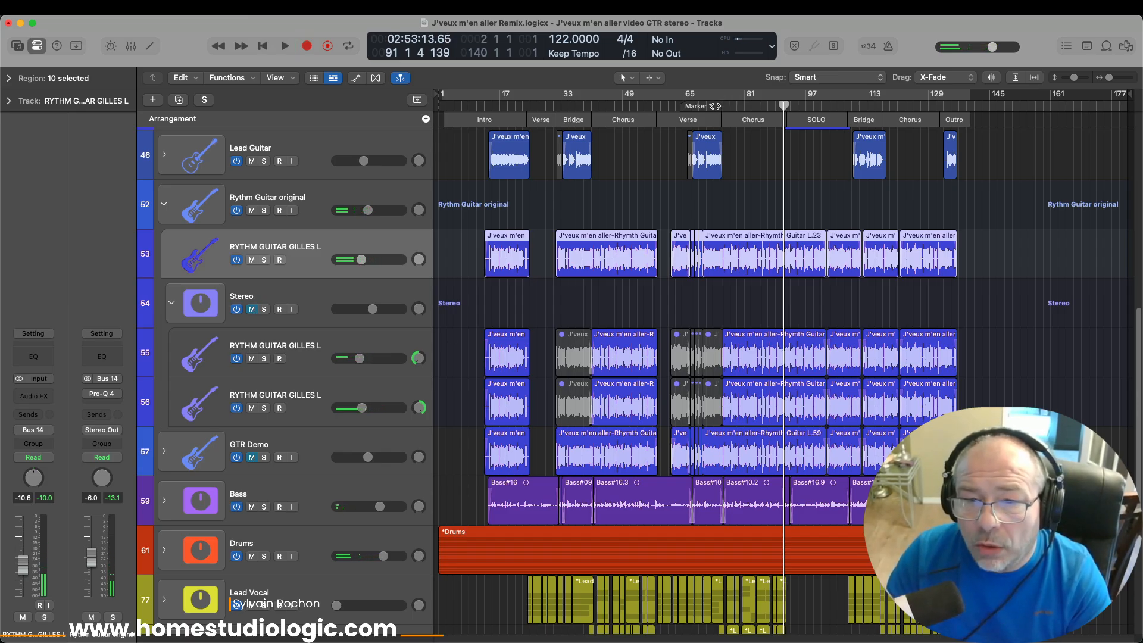
- Play the full mix from bar 73 and unmute the Stereo stack during the chorus, stopping around bar 90
{"action": "left_click", "coordinate": [714, 105]}
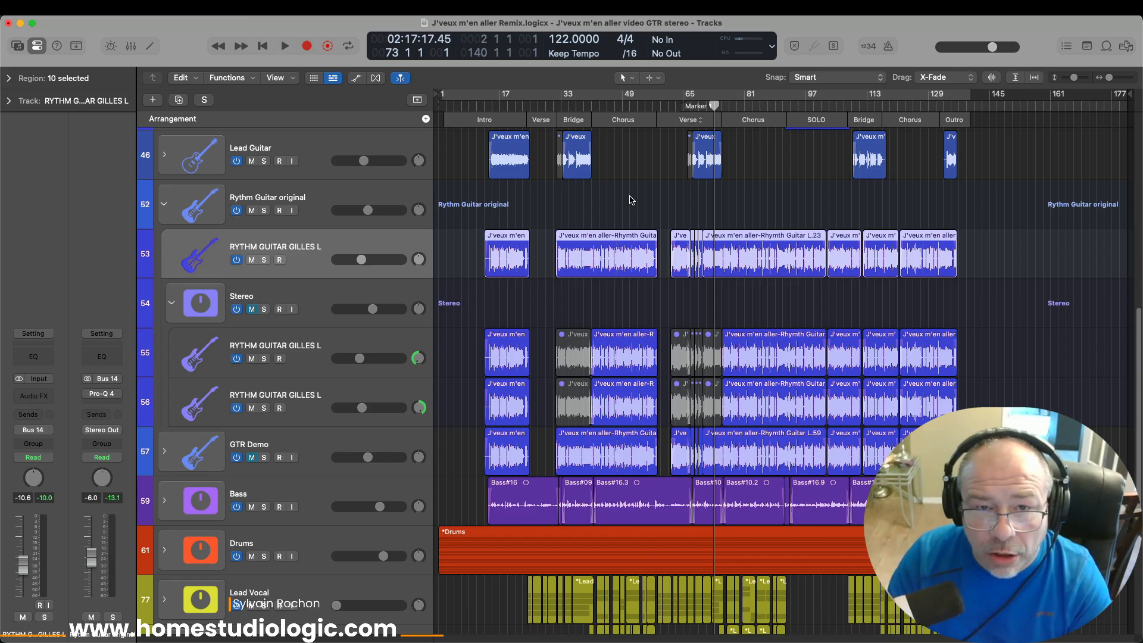
{"action": "key", "text": "space"}
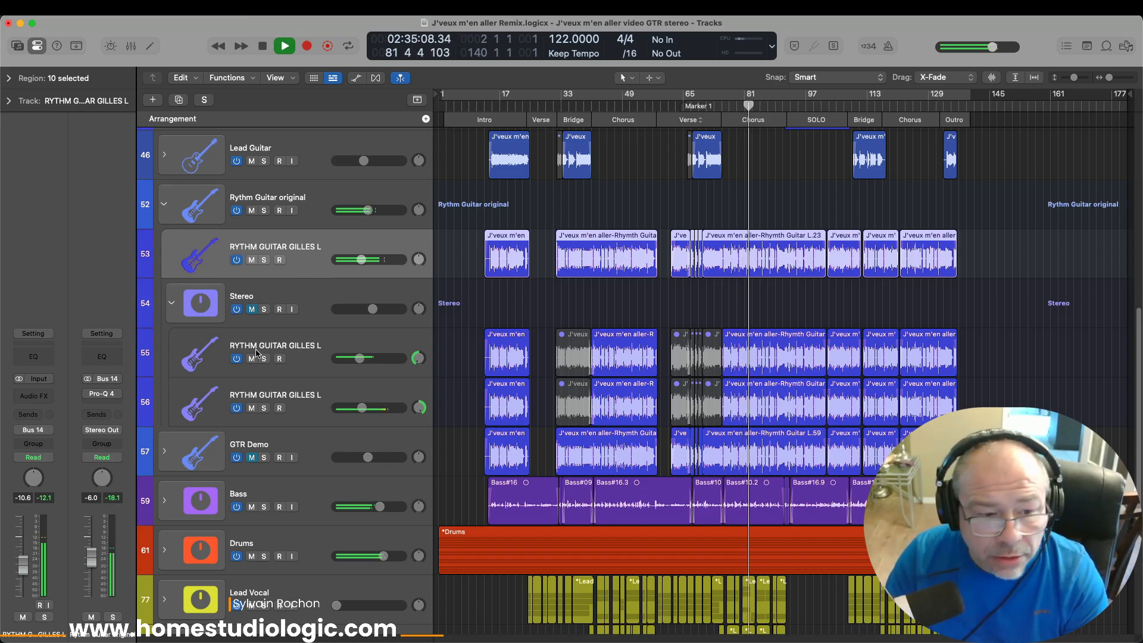
{"action": "left_click", "coordinate": [251, 310]}
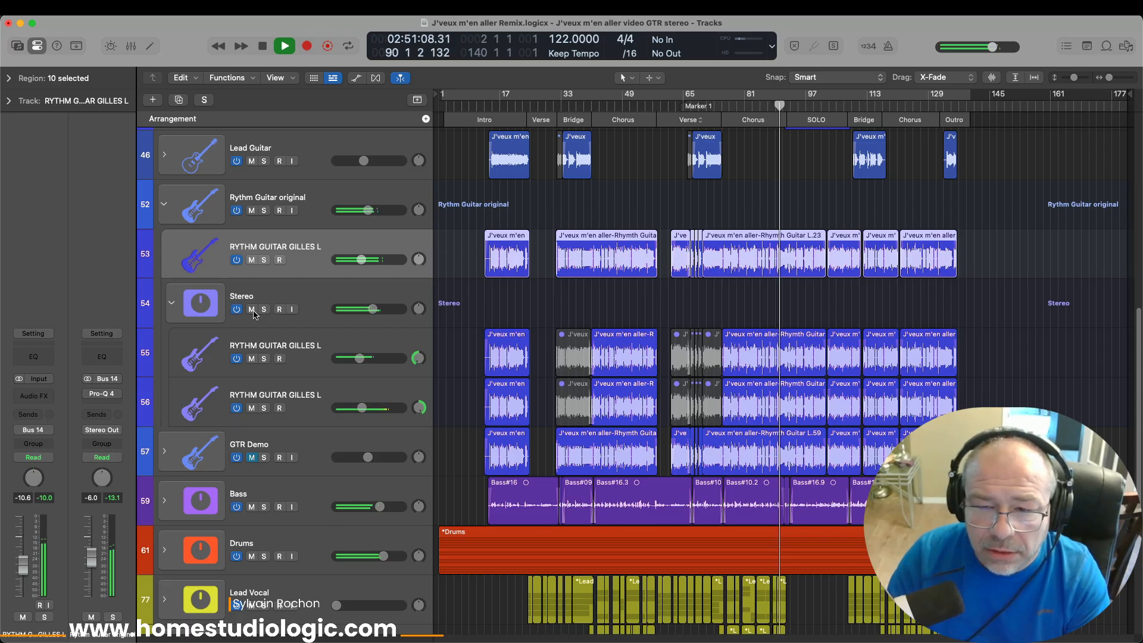
{"action": "key", "text": "space"}
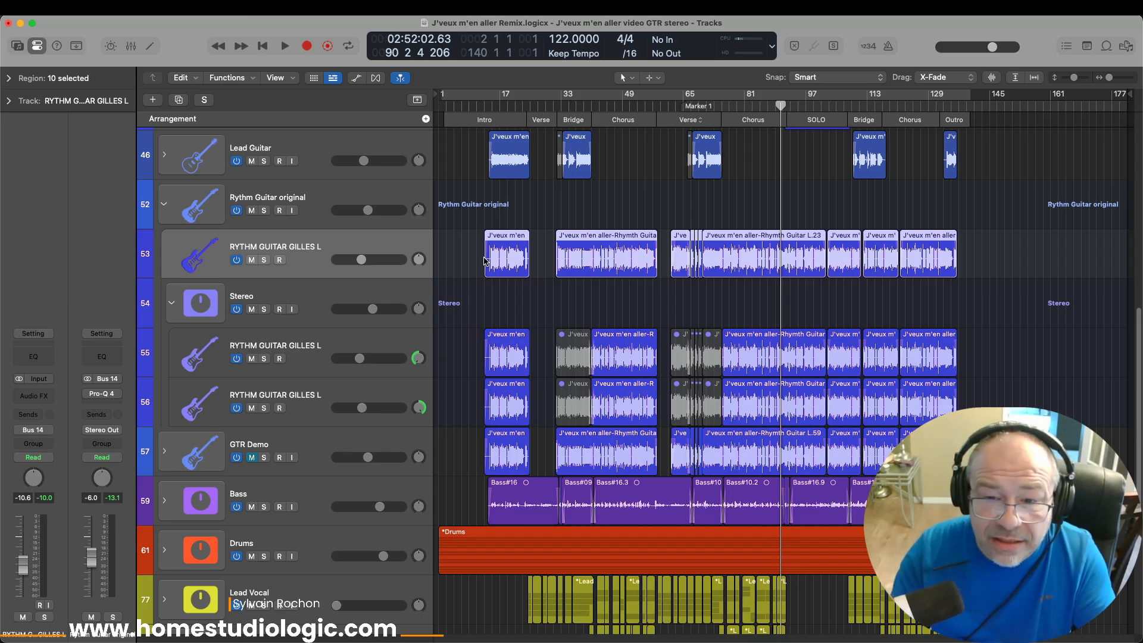
- Play the full mix from bar 69 through the verse-to-chorus transition with the Stereo stack active, stopping around bar 83
{"action": "left_click", "coordinate": [698, 107]}
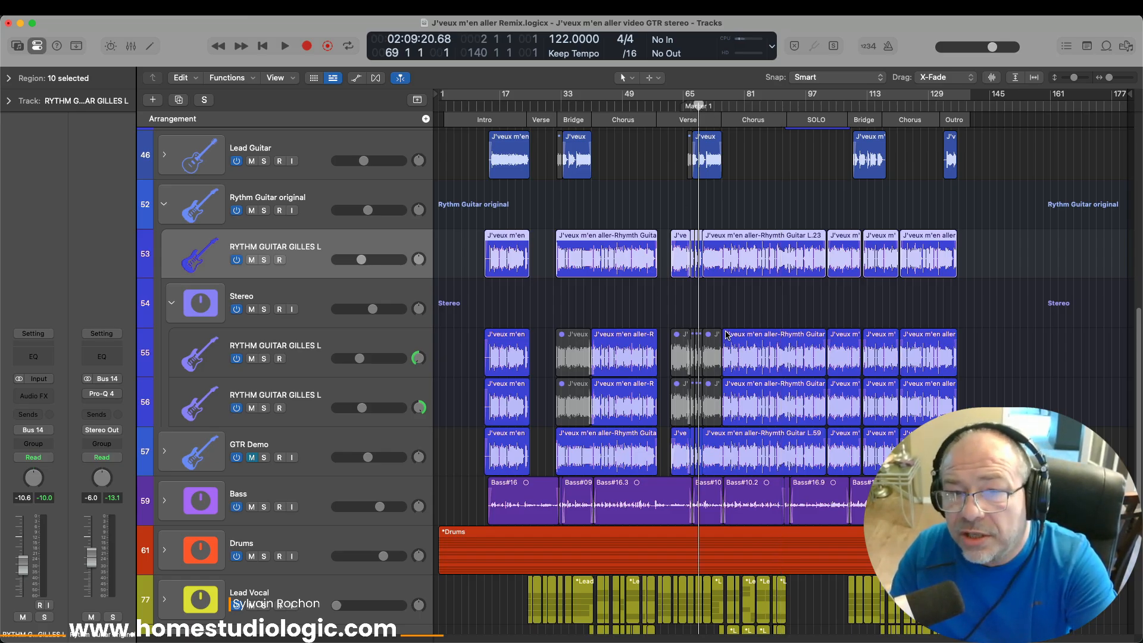
{"action": "scroll", "coordinate": [737, 152], "scroll_direction": "up", "scroll_amount": 5}
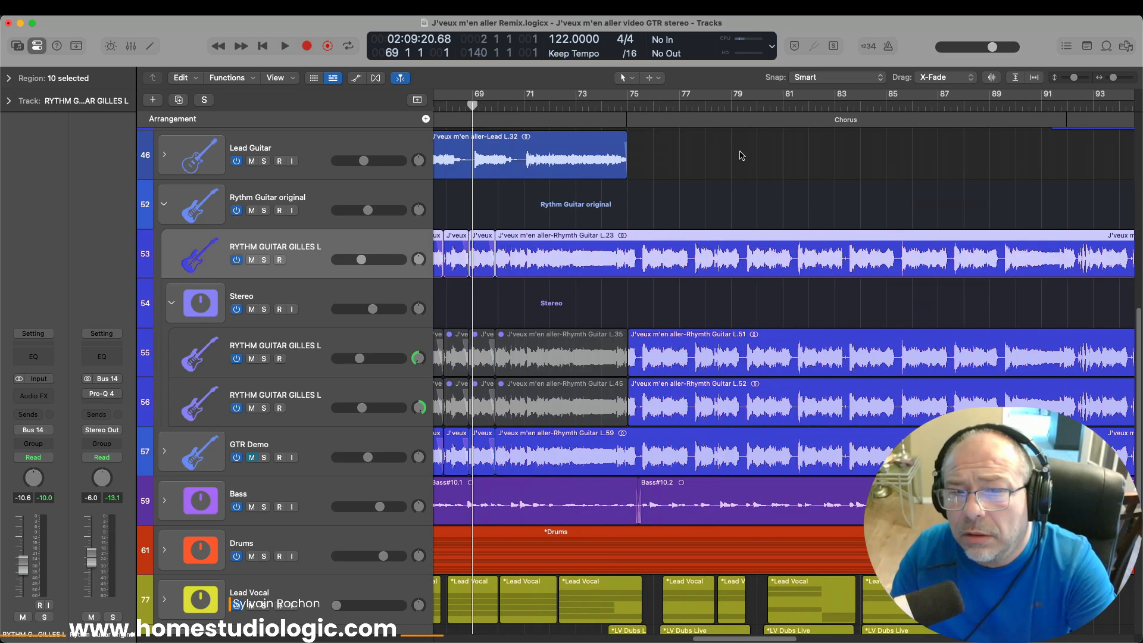
{"action": "scroll", "coordinate": [741, 155], "scroll_direction": "down", "scroll_amount": 1}
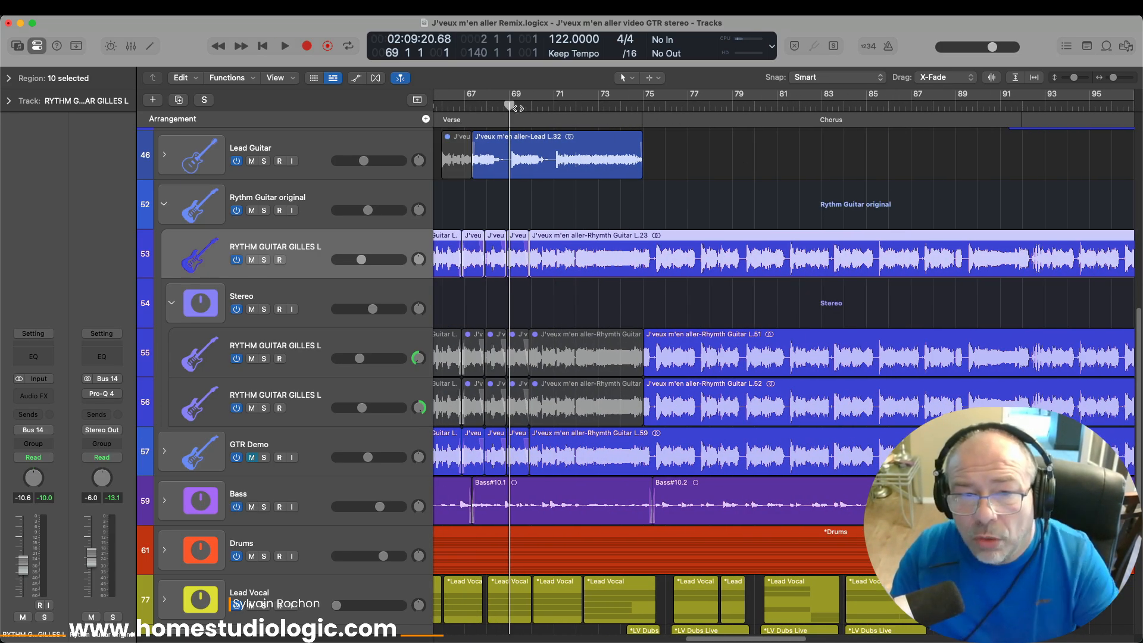
{"action": "key", "text": "space"}
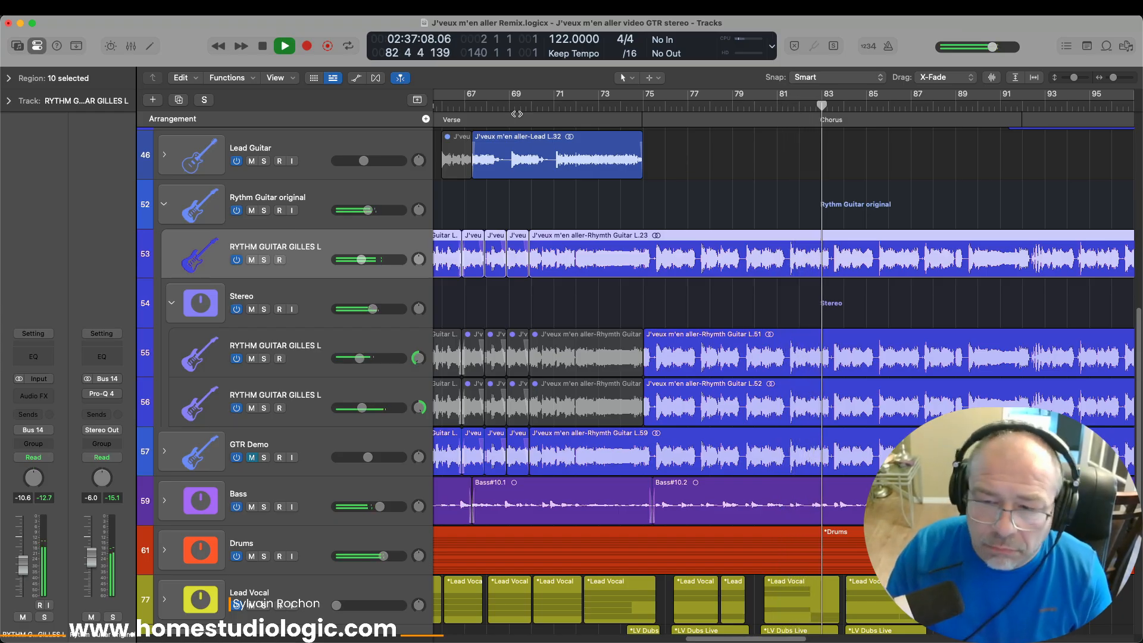
{"action": "key", "text": "space"}
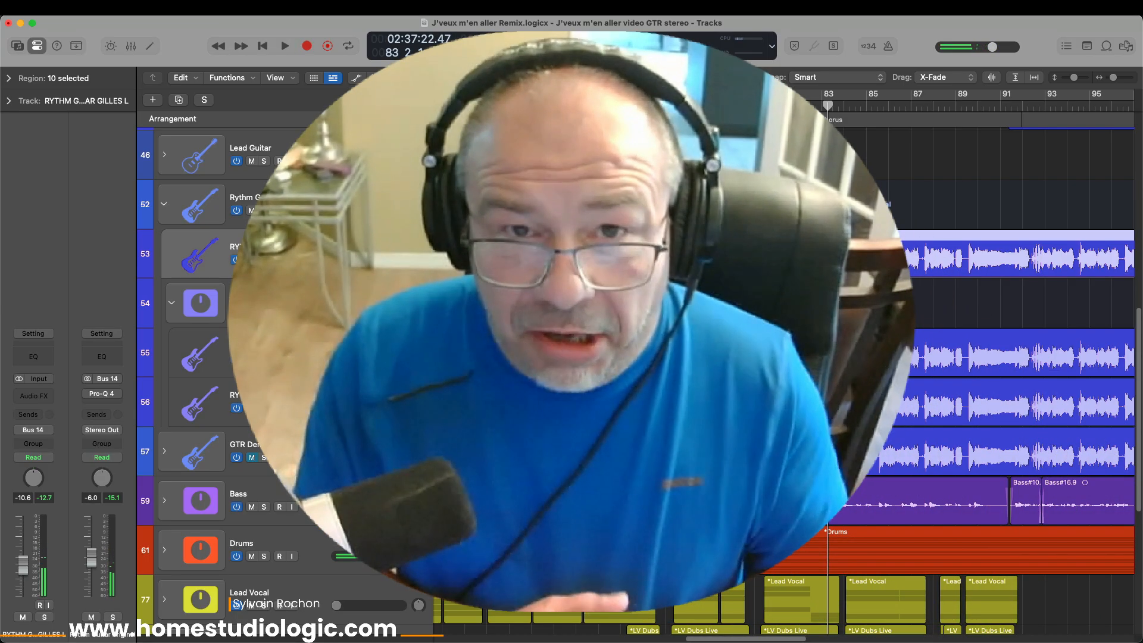